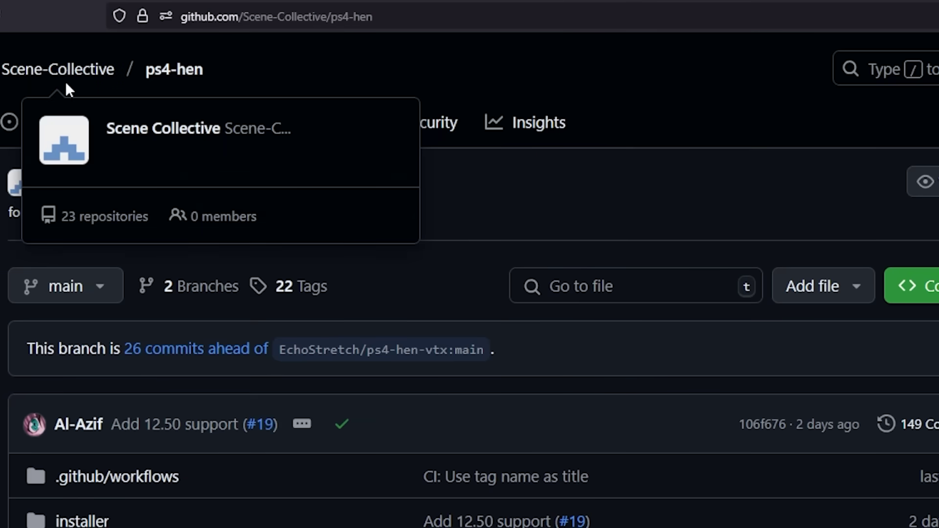
Step: Scroll to the ps4-hen README Features and briefly highlight the 12.02 firmware upper bound
scroll(439, 524, down, 10)
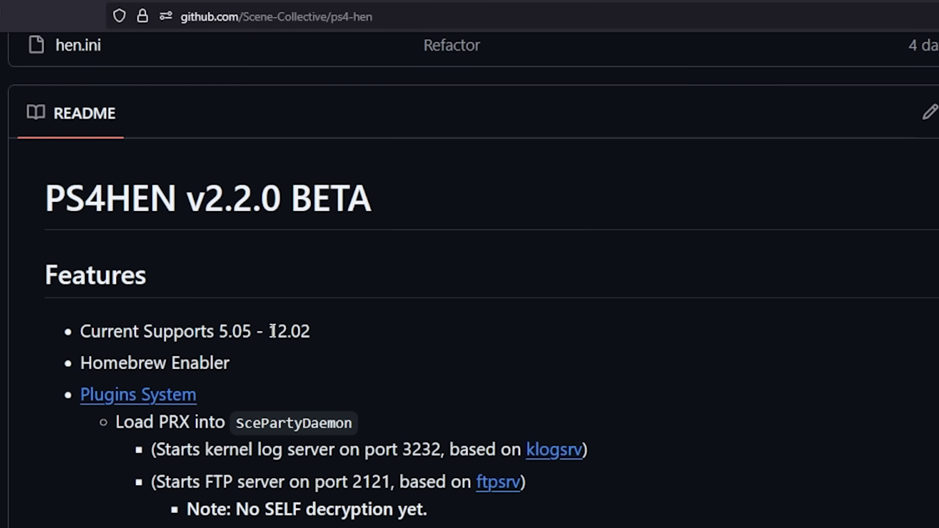
drag(272, 331, 312, 332)
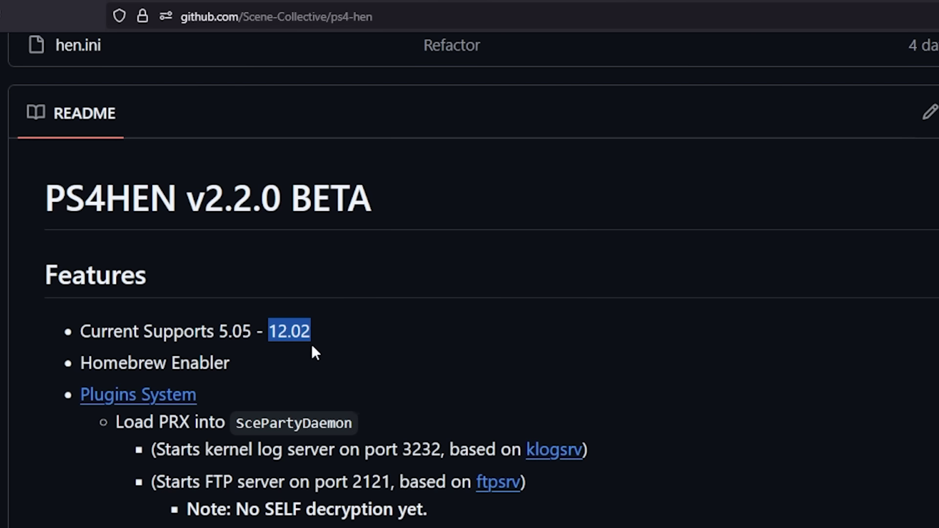
click(317, 362)
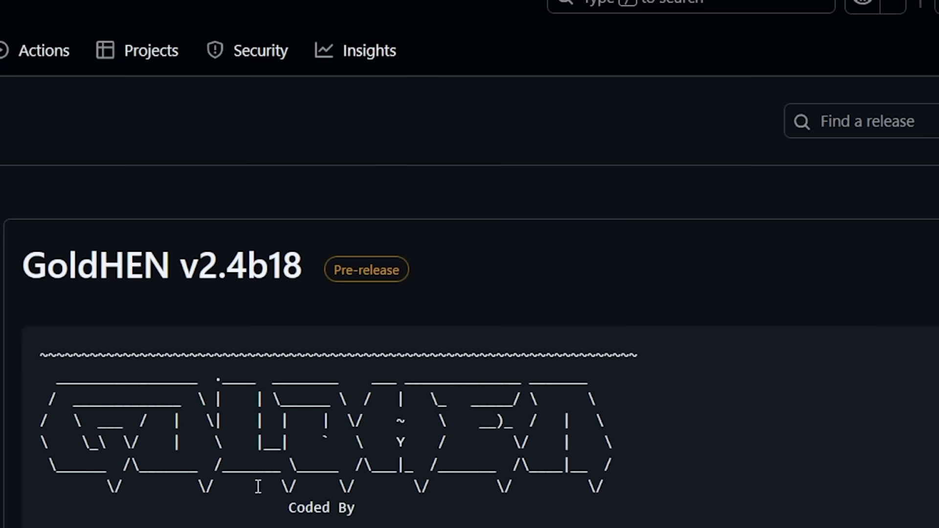
scroll(274, 504, down, 5)
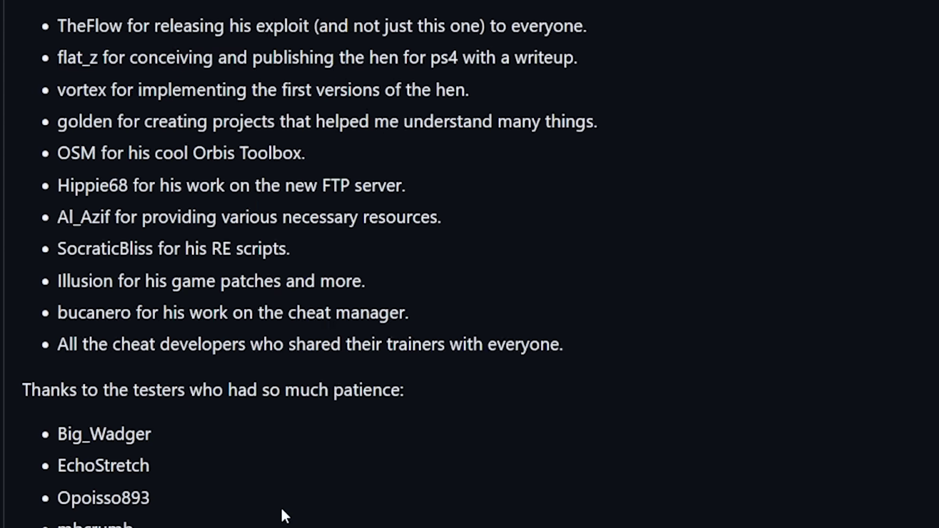
Step: Scroll further down through the ps4-hen README
scroll(283, 514, down, 15)
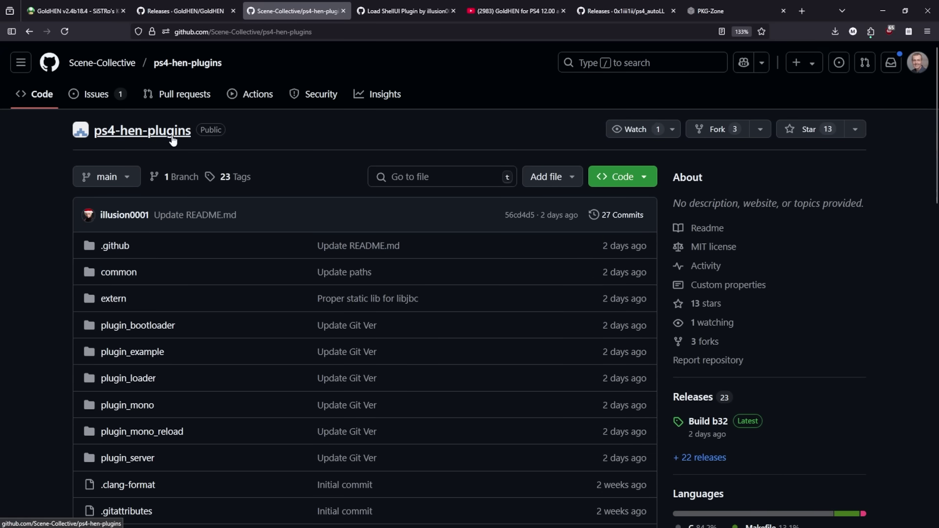
Step: Scroll the ps4-hen-plugins page to the README's Plugins list beginning with plugin_mono
scroll(97, 332, down, 10)
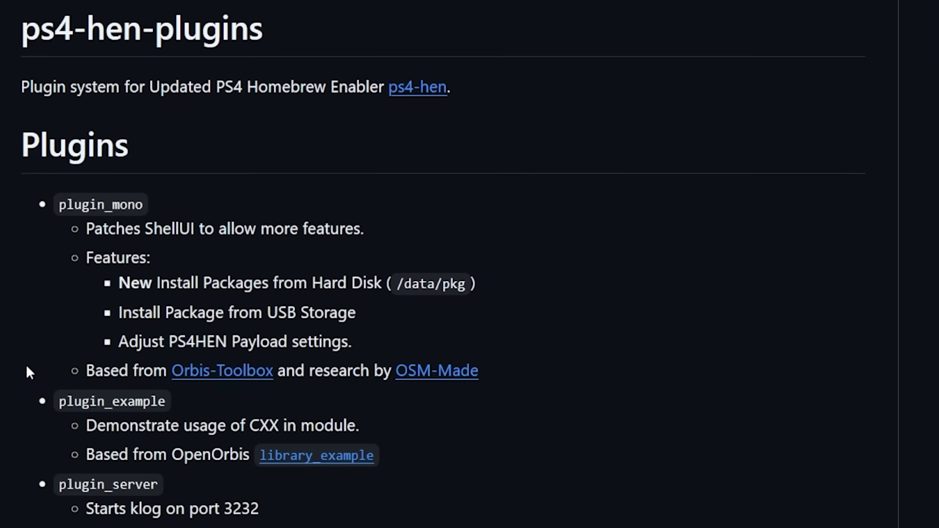
scroll(26, 364, down, 2)
scroll(25, 363, up, 2)
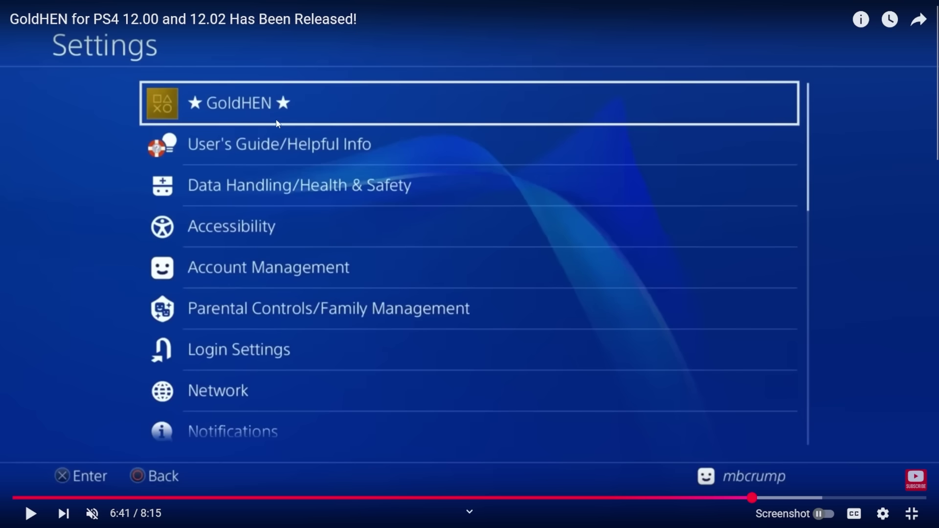
Step: Play the GoldHEN for PS4 12.00/12.02 release video on YouTube
click(56, 359)
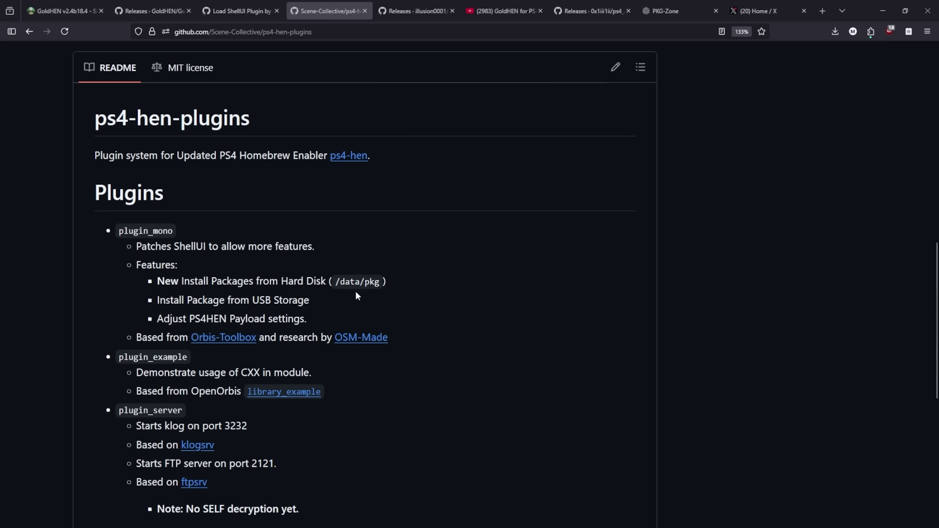
Step: Go to the ps4-hen-fork releases and expand v0.1-pre-release-94's assets showing hen.bin (358 KB)
click(244, 10)
scroll(327, 278, up, 15)
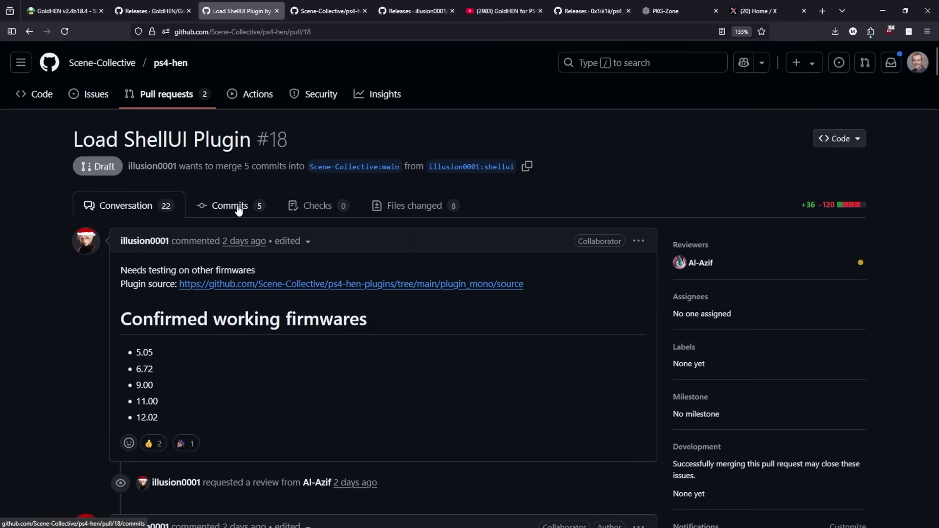
click(413, 11)
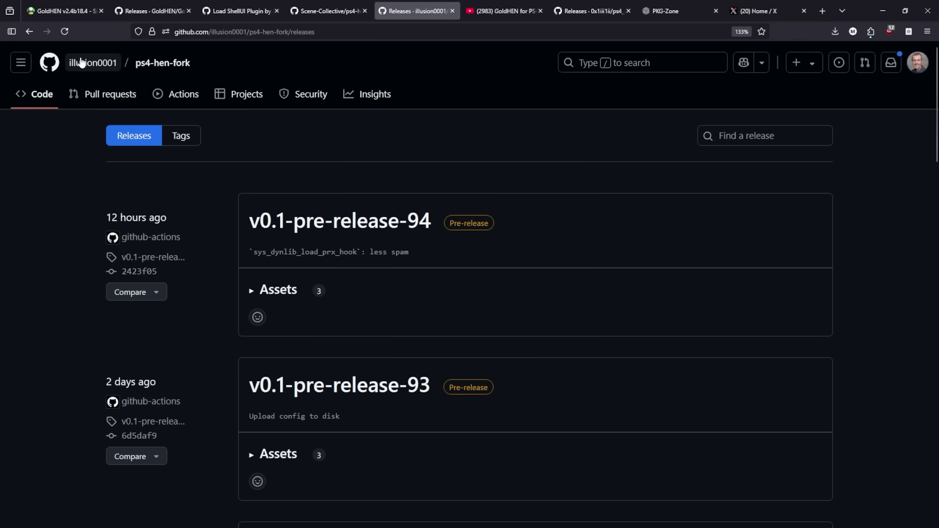
mouse_move(81, 62)
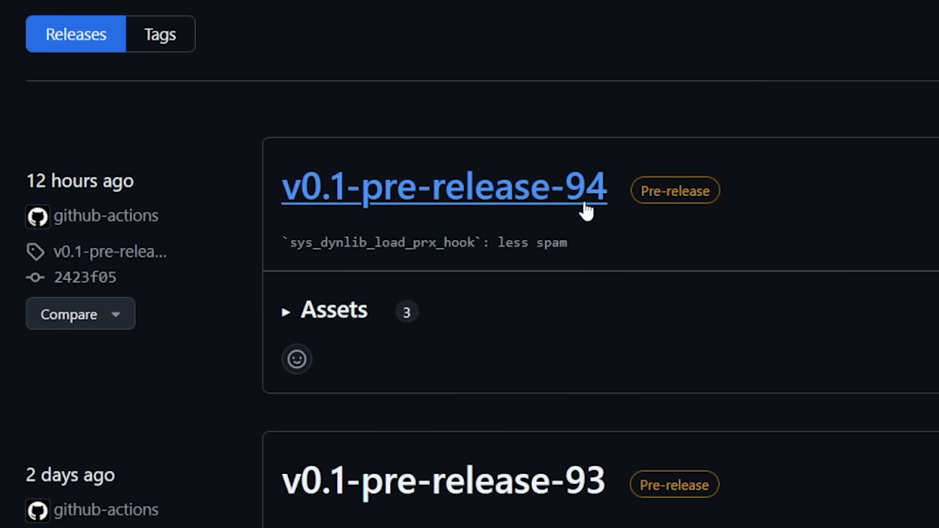
click(288, 316)
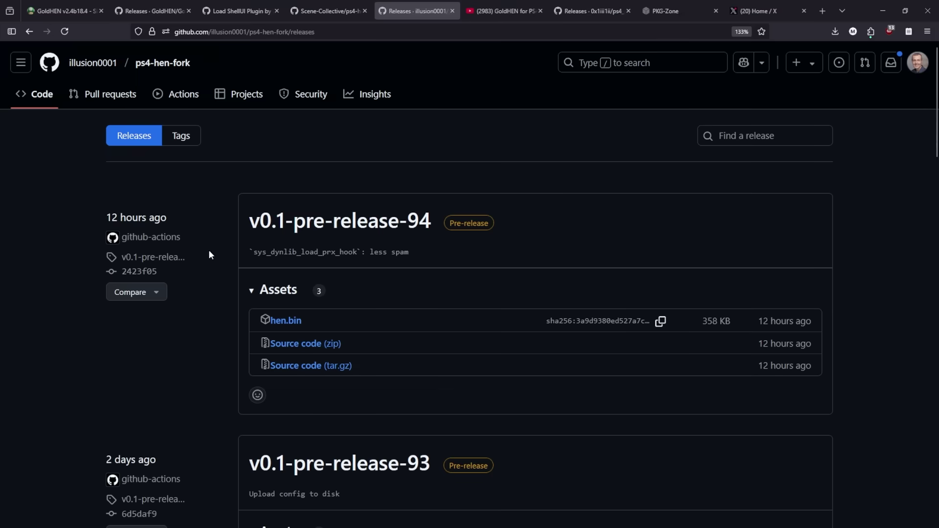
Step: Open the ps4-hen-fork repository's main code page and skim its README
click(162, 64)
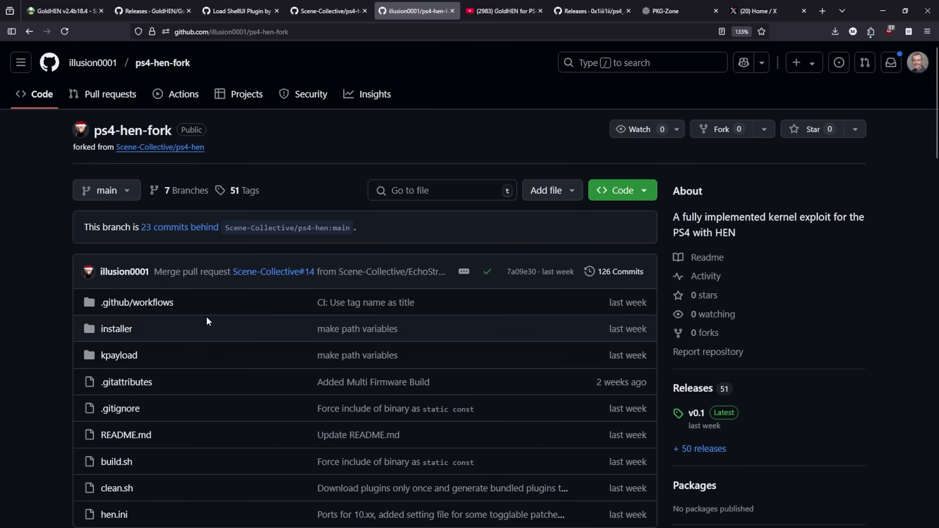
scroll(215, 333, down, 10)
scroll(230, 351, up, 3)
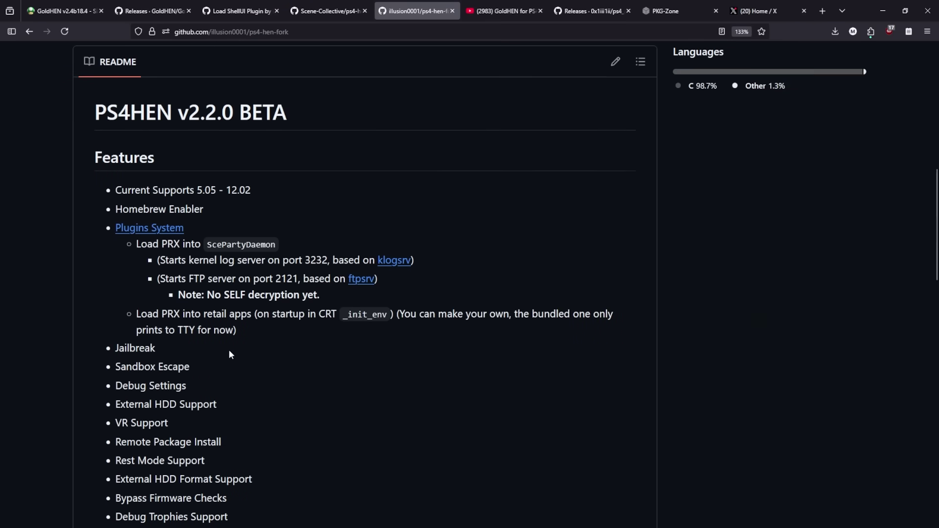
Step: Follow the Plugins System link to ps4-hen-plugins, then switch to the ps4_autoLL repository
click(157, 232)
scroll(222, 346, down, 5)
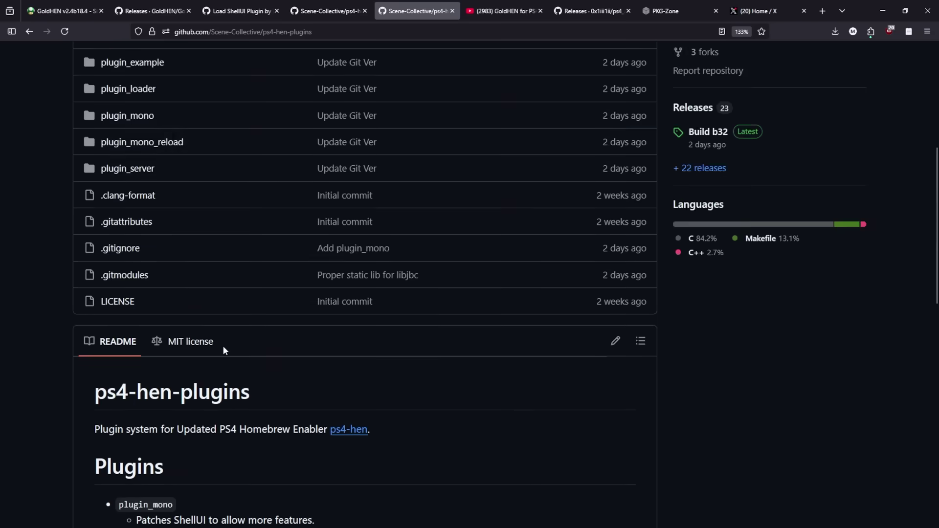
scroll(222, 345, down, 5)
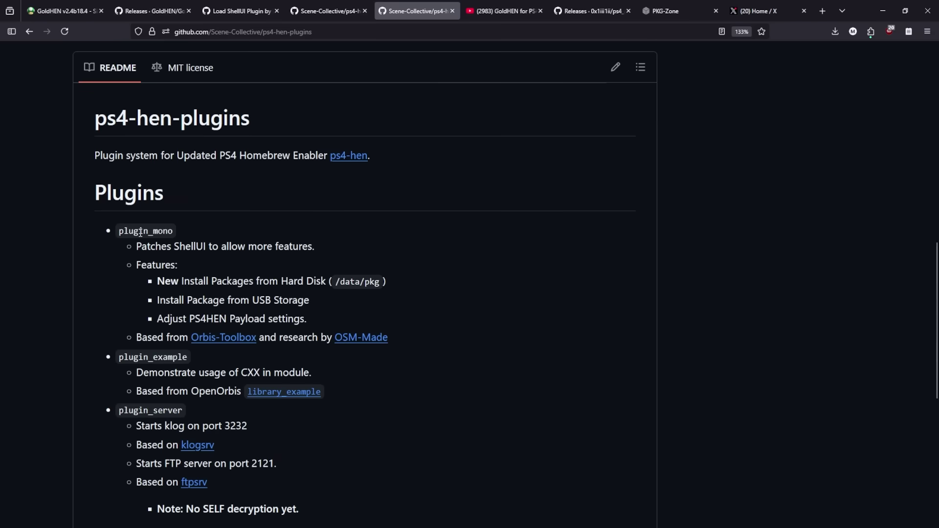
scroll(153, 160, down, 1)
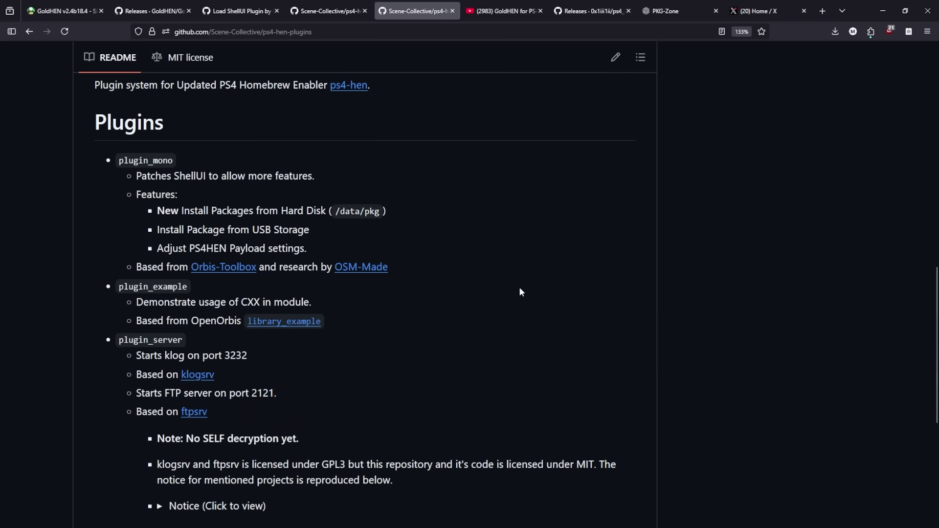
click(587, 11)
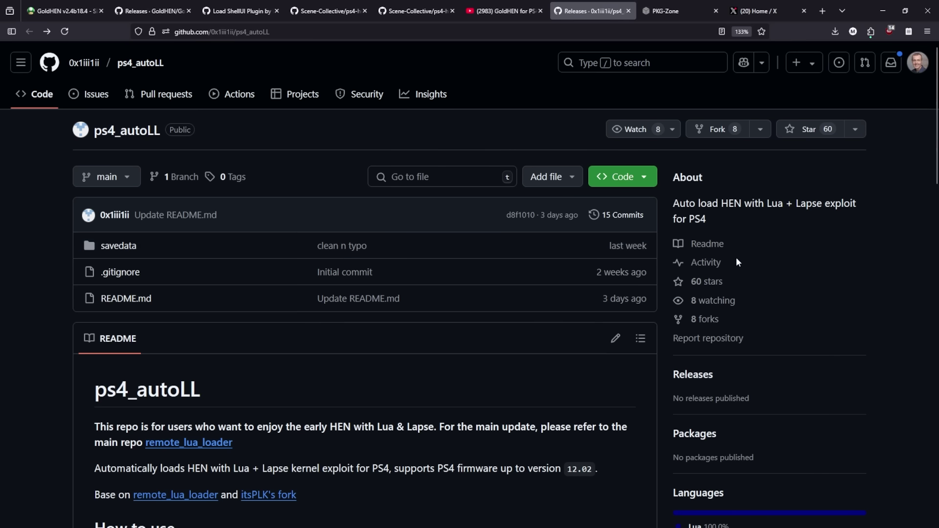
Step: Scroll to How to use and highlight hen.bin and payload.bin in the rename instruction
scroll(721, 279, down, 5)
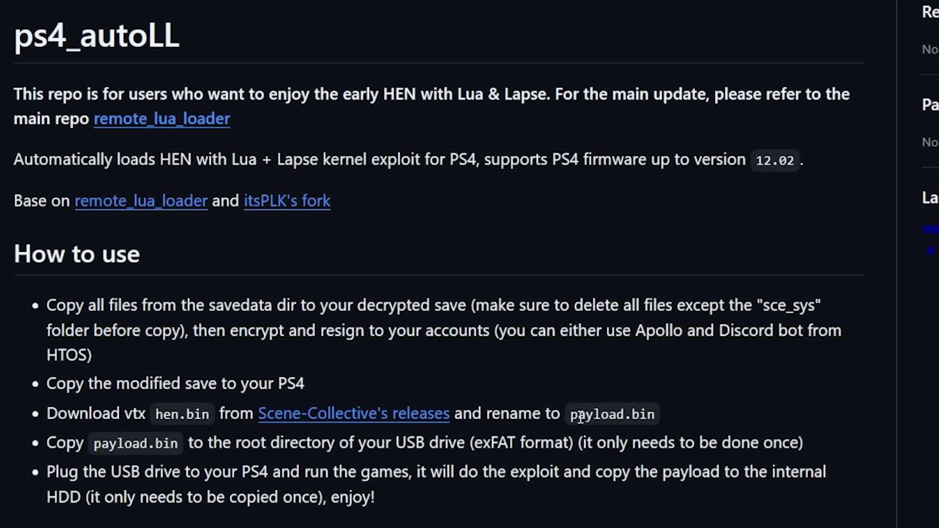
double_click(176, 414)
click(207, 422)
double_click(605, 413)
drag(605, 414, 654, 415)
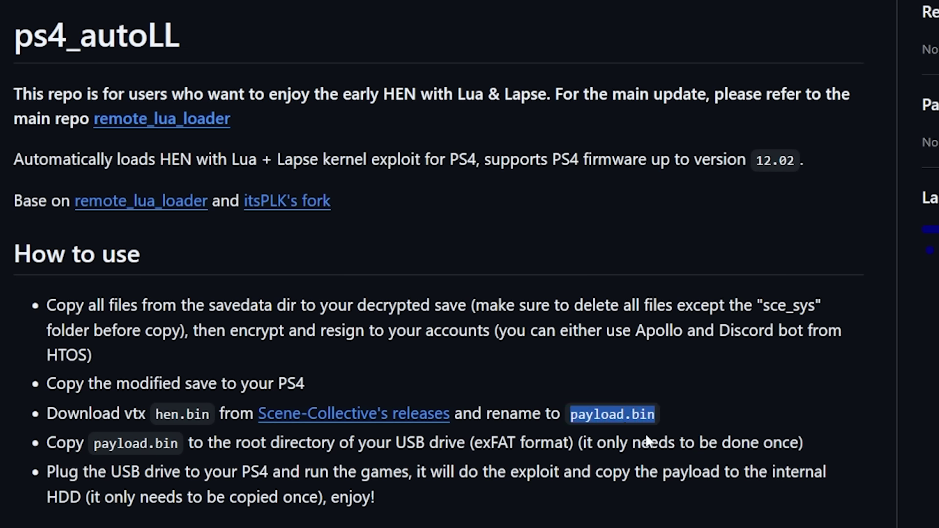
click(645, 457)
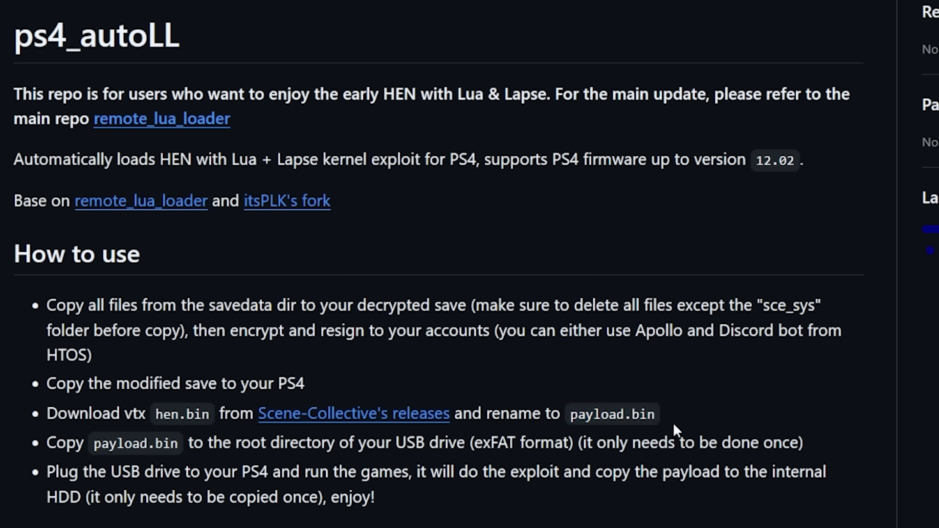
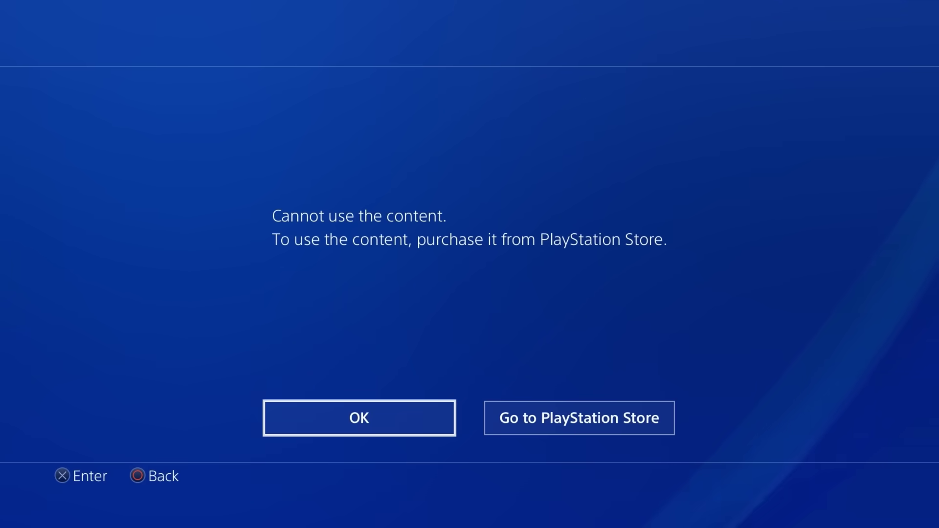
Step: Dismiss the cannot-use-content message and confirm system software version 12.02 in System Information
key(Return)
key(Up)
key(Right)
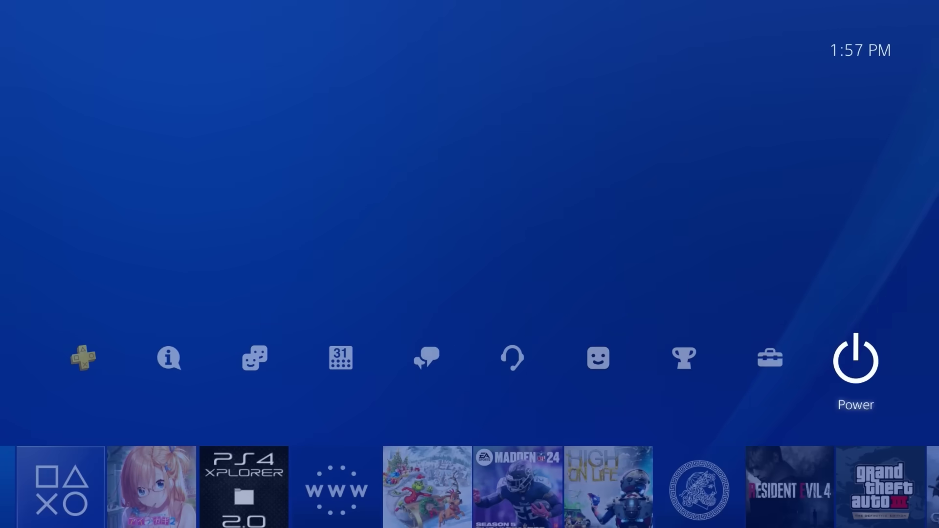
key(Left)
key(Return)
key(Down)
key(Down)
key(Down)
key(Down)
key(Down)
key(Down)
key(Down)
key(Down)
key(Down)
key(Down)
key(Down)
key(Down)
key(Down)
key(Down)
key(Down)
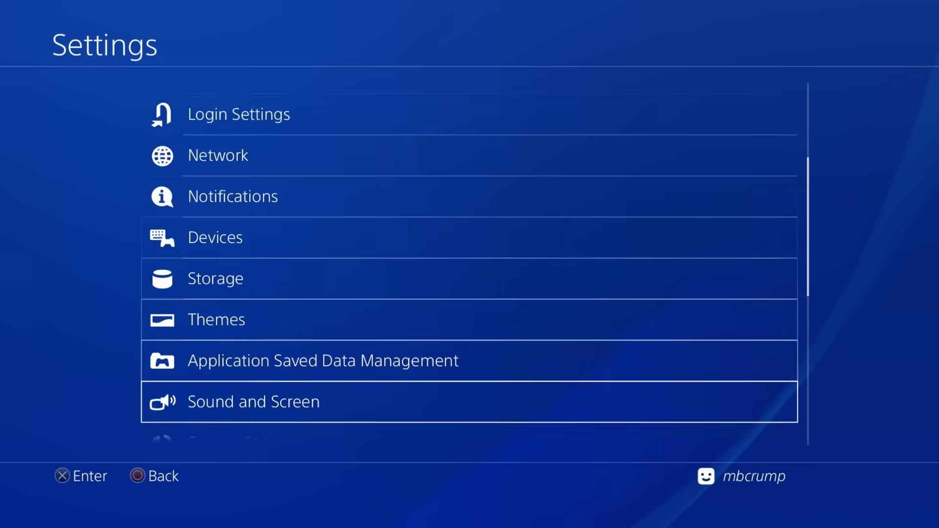
key(Down)
key(Down)
key(Down)
key(Down)
key(Up)
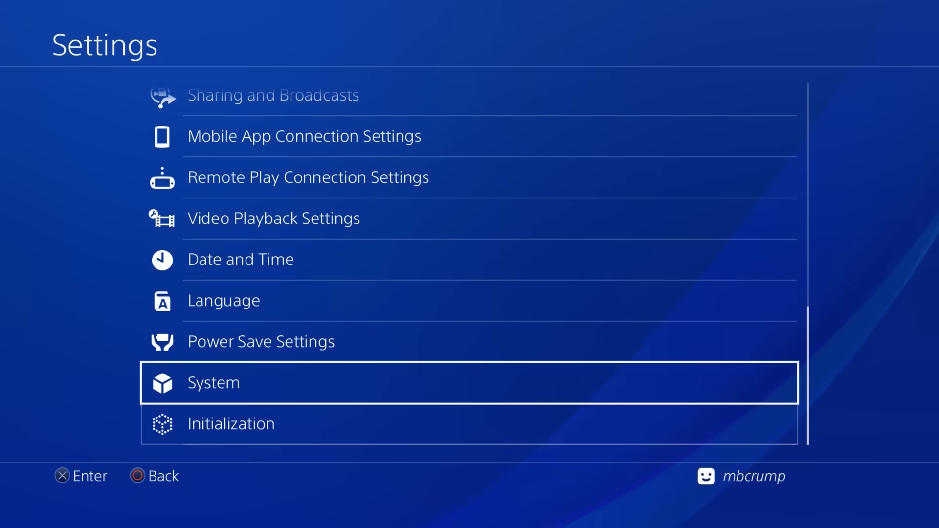
key(Return)
key(Return)
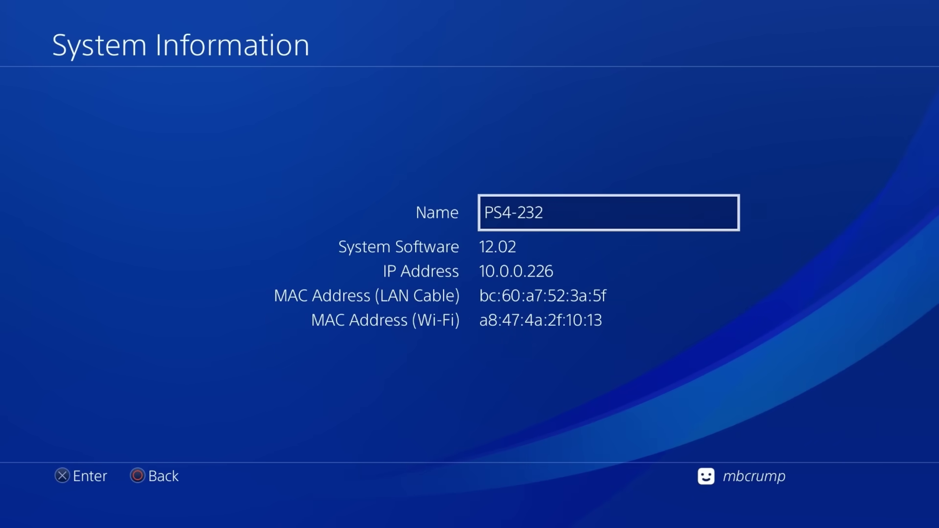
key(Escape)
key(Escape)
key(Escape)
Step: Return to the home screen and launch アイカギ2 to start the jailbreak
key(Down)
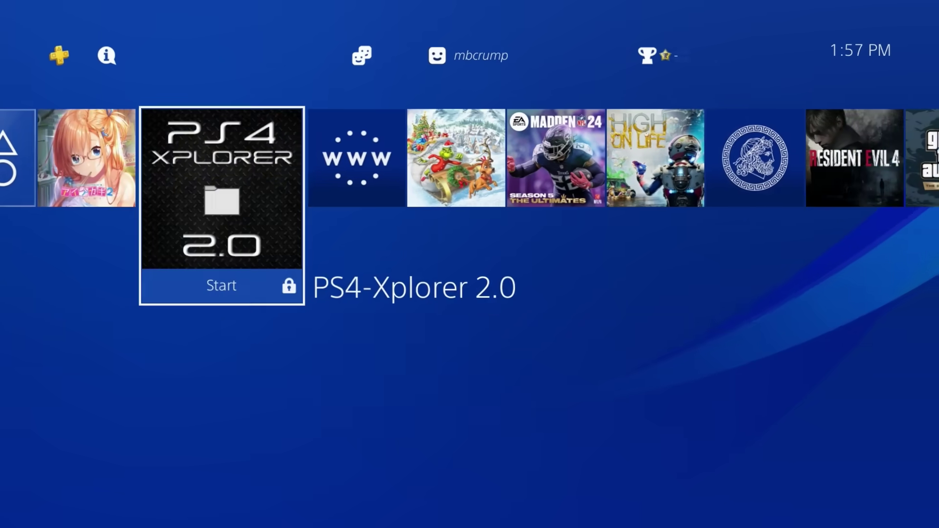
key(Left)
key(Return)
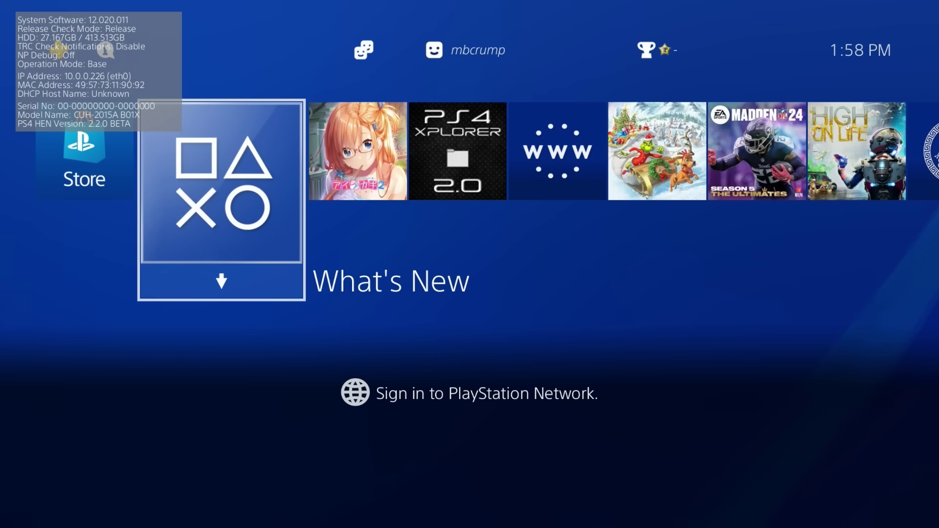
Step: Browse right through the installed game tiles past GTA III to the last games
key(Up)
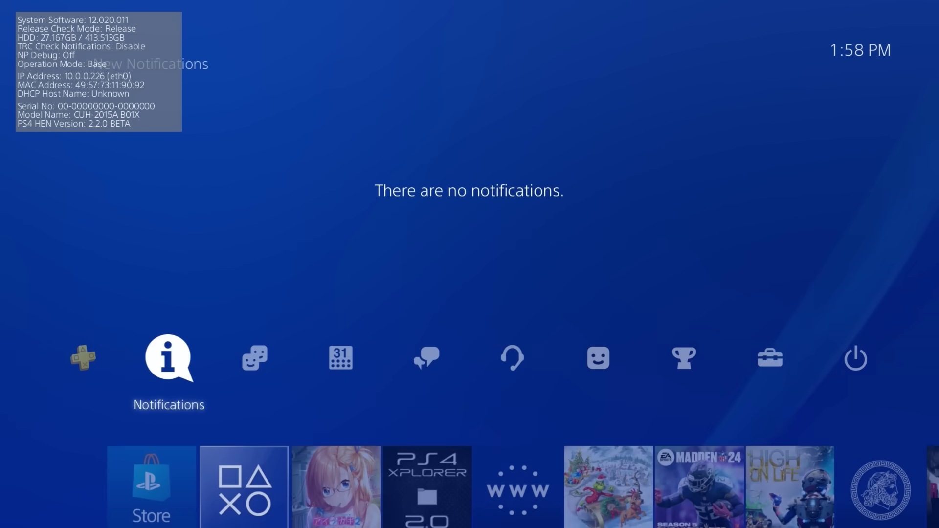
key(Right)
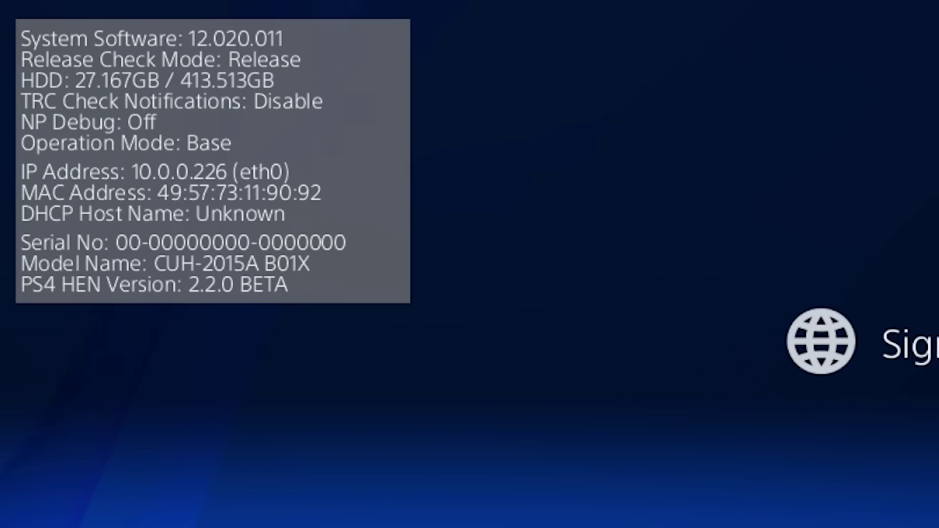
key(Right)
key(Right)
key(Right)
key(Right)
key(Right)
key(Right)
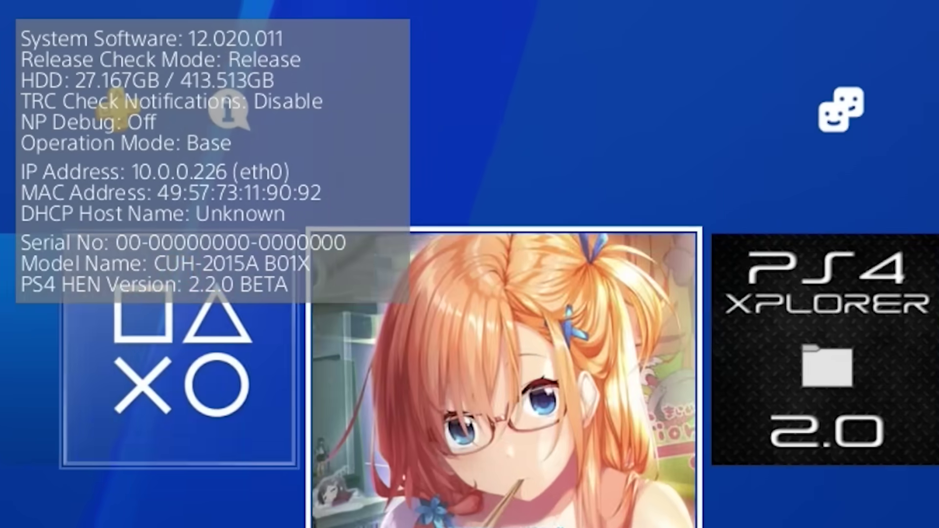
key(Right)
key(Right)
key(Right)
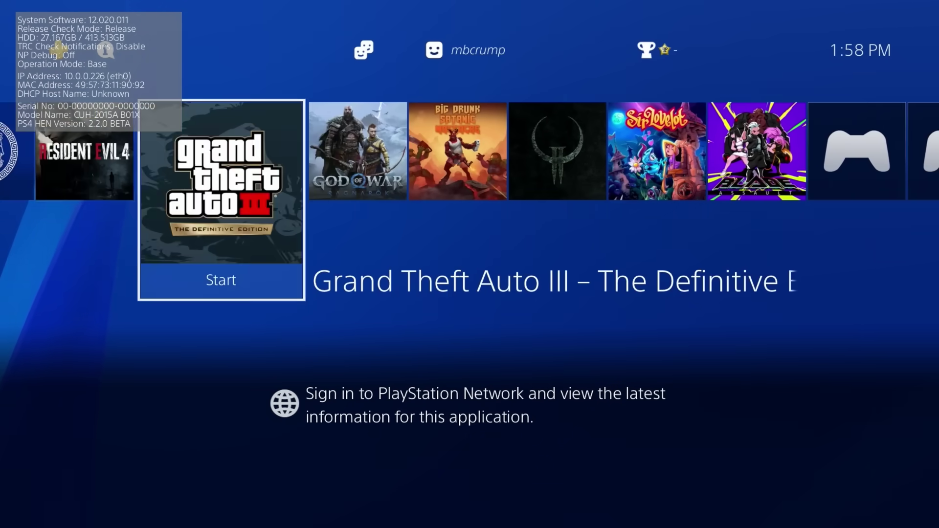
key(Right)
key(Right)
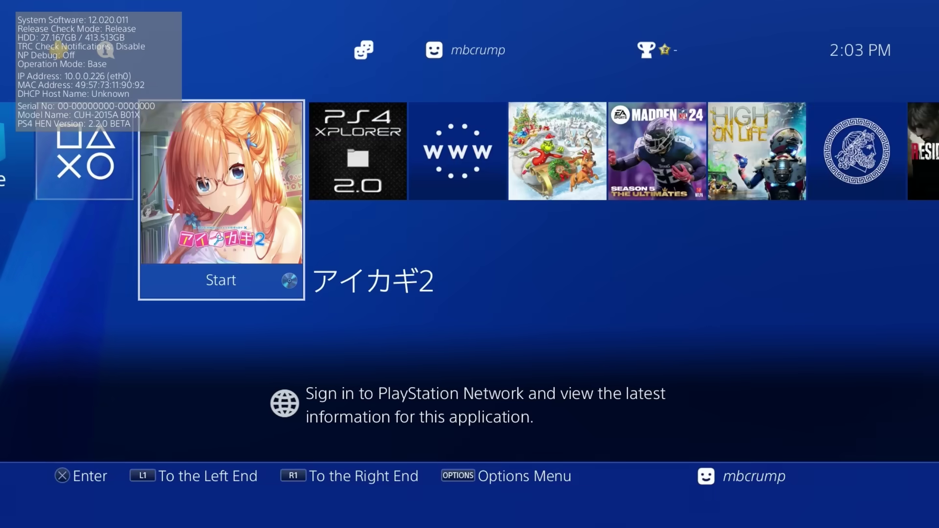
Step: Go up to the function area and open the Settings list
key(Up)
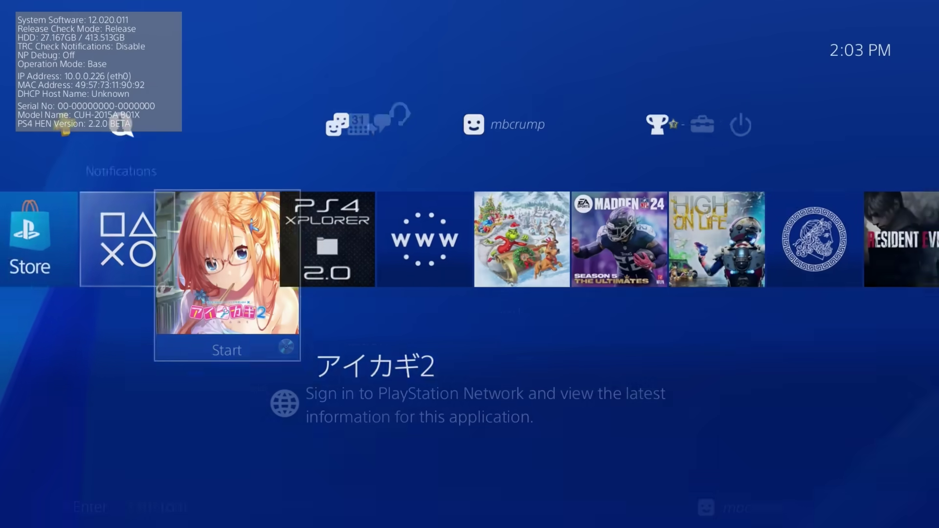
key(Right)
key(Right)
key(Right)
key(Right)
key(Right)
key(Right)
key(Right)
key(Right)
key(Left)
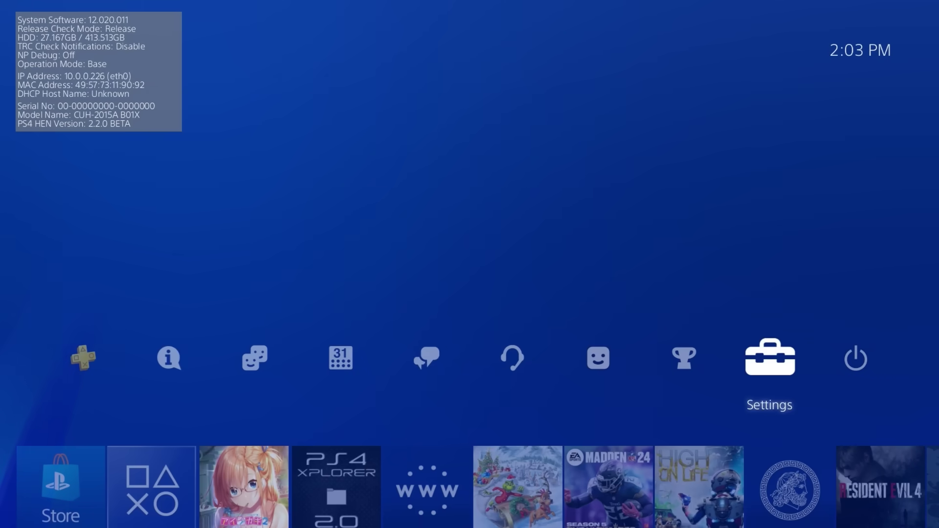
key(Return)
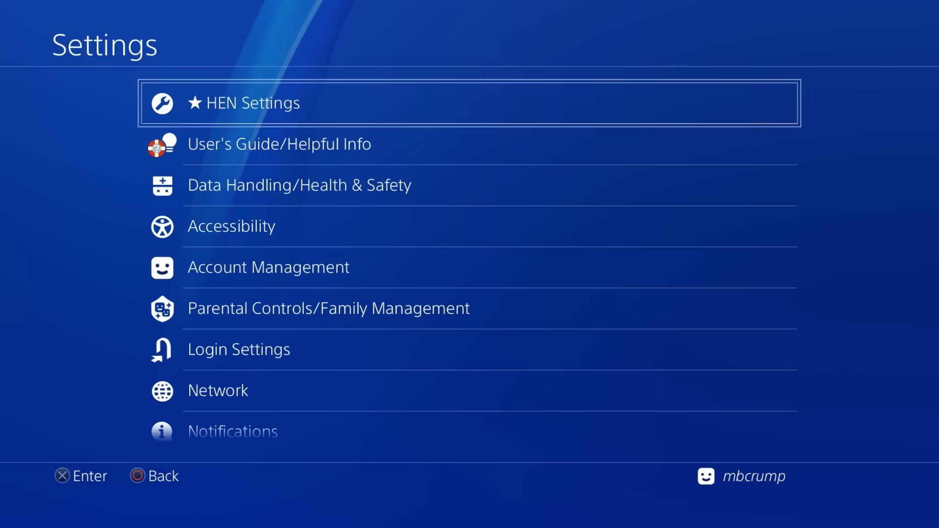
Step: Open ★ HEN Settings and read the hard disk and USB package install descriptions
key(Return)
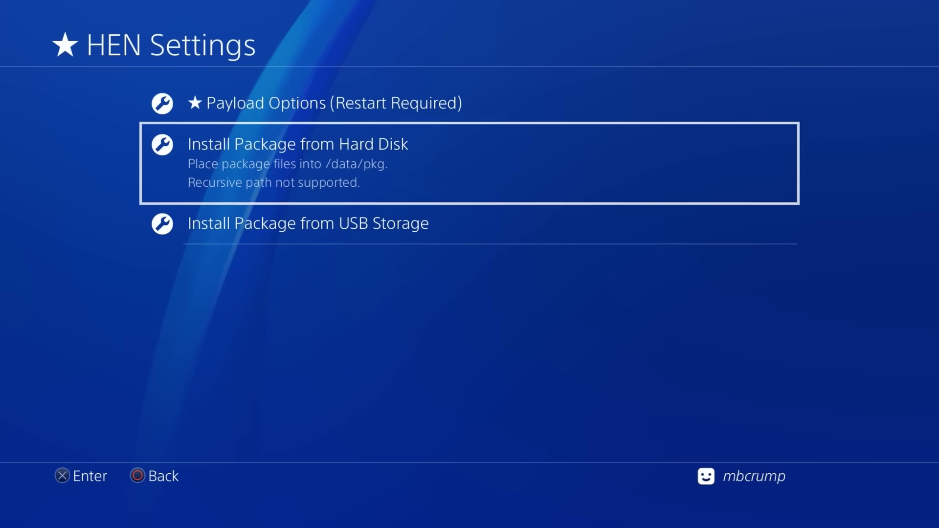
key(Up)
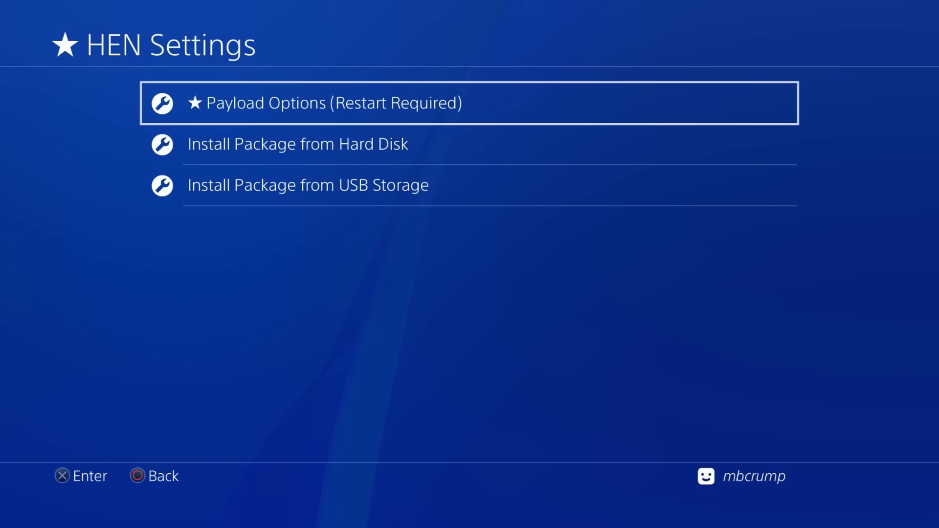
key(Down)
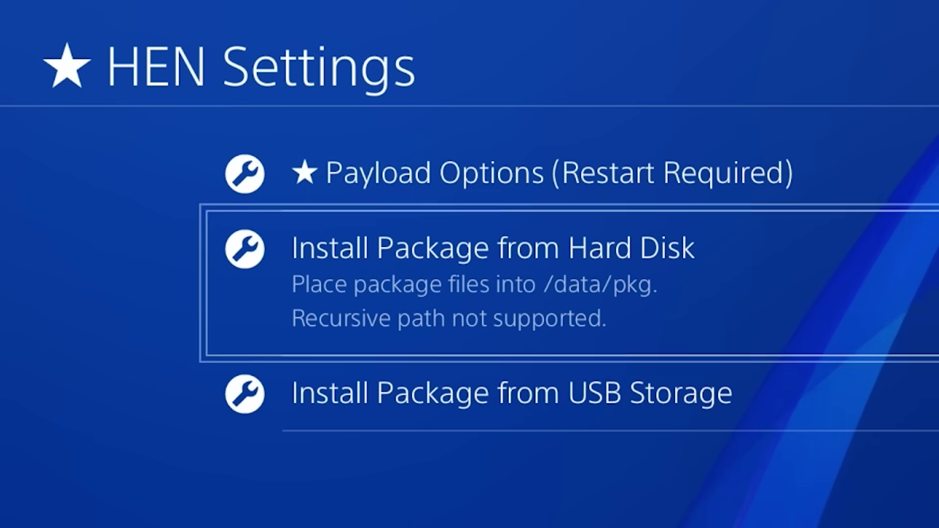
key(Down)
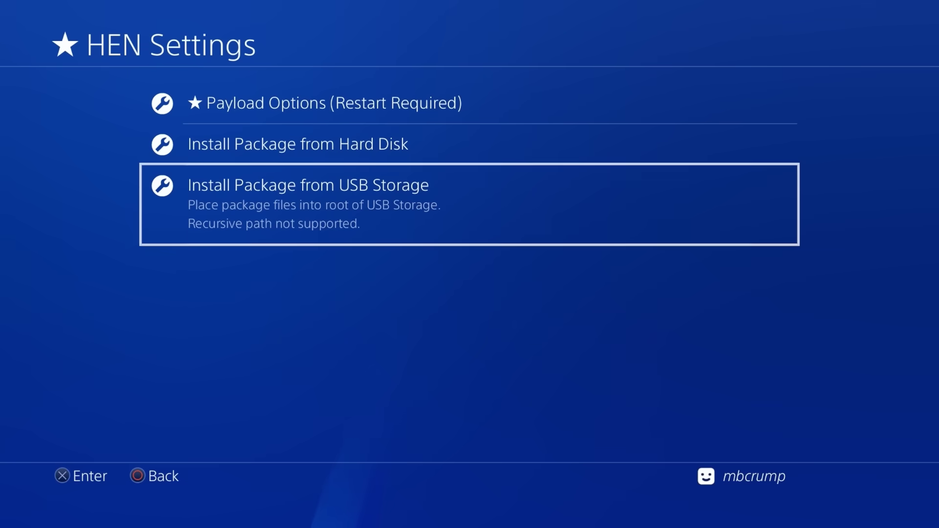
key(Up)
key(Down)
Step: Check what the USB storage package installer lists, then return to ★ Payload Options
key(Return)
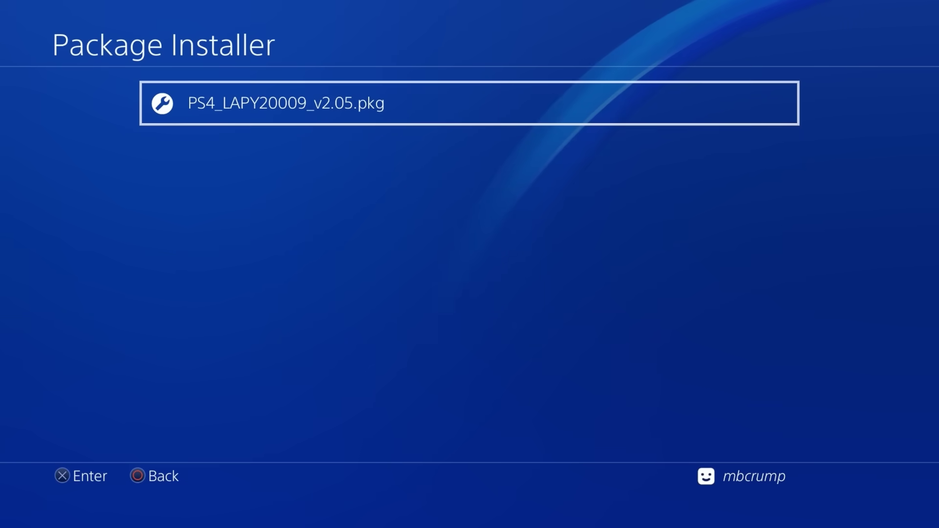
key(Escape)
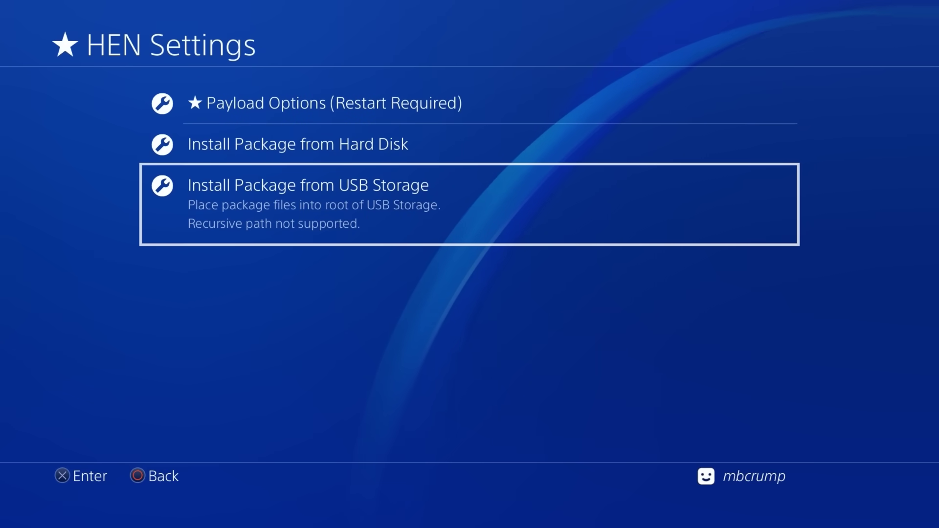
key(Up)
key(Up)
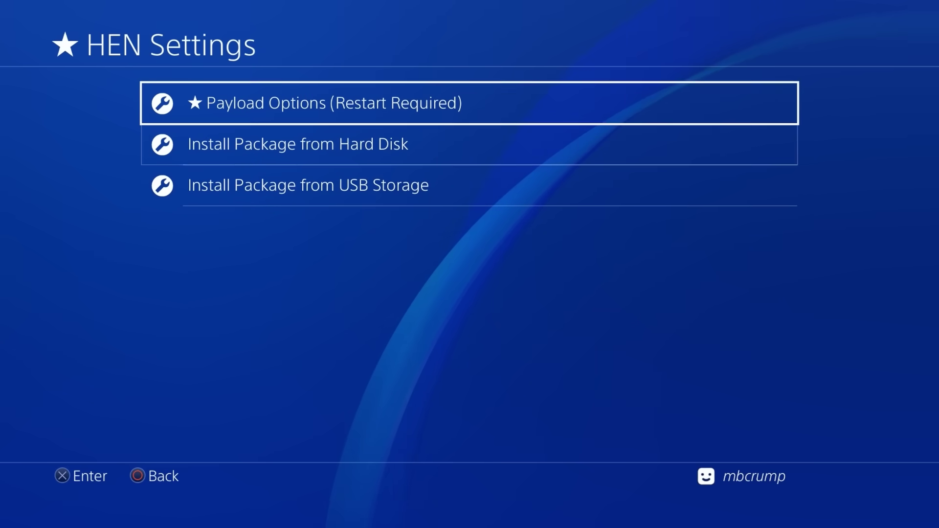
key(Return)
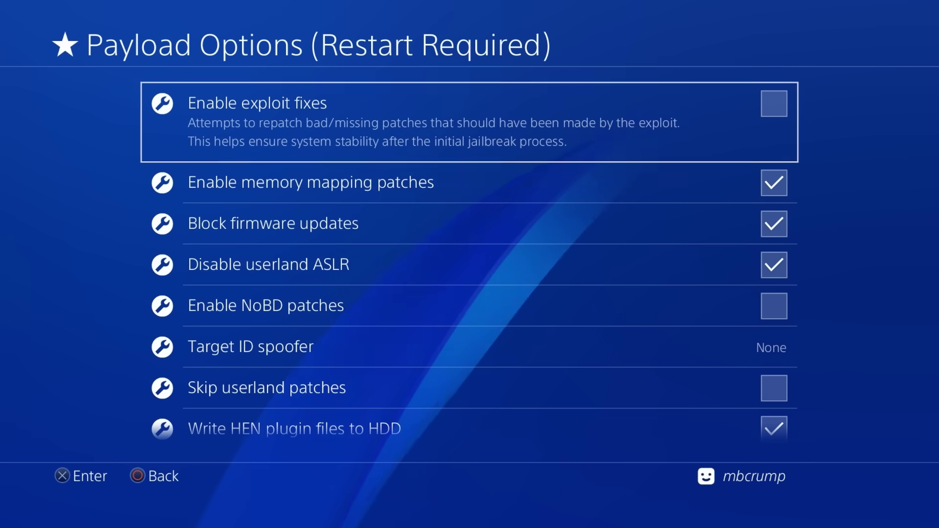
key(Down)
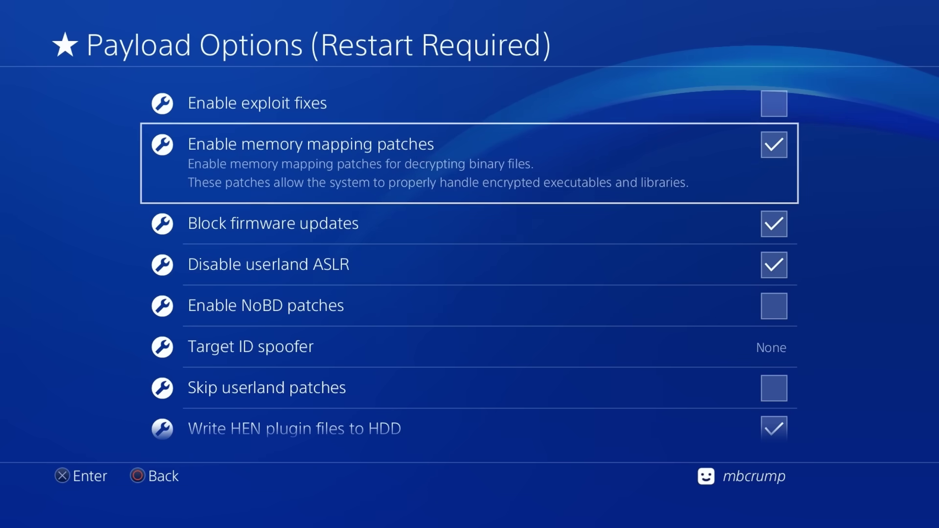
key(Down)
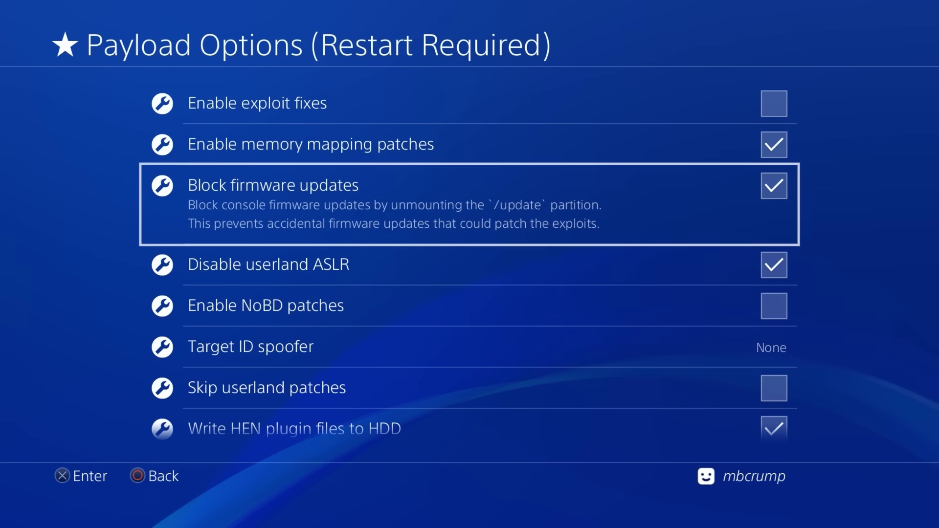
key(Down)
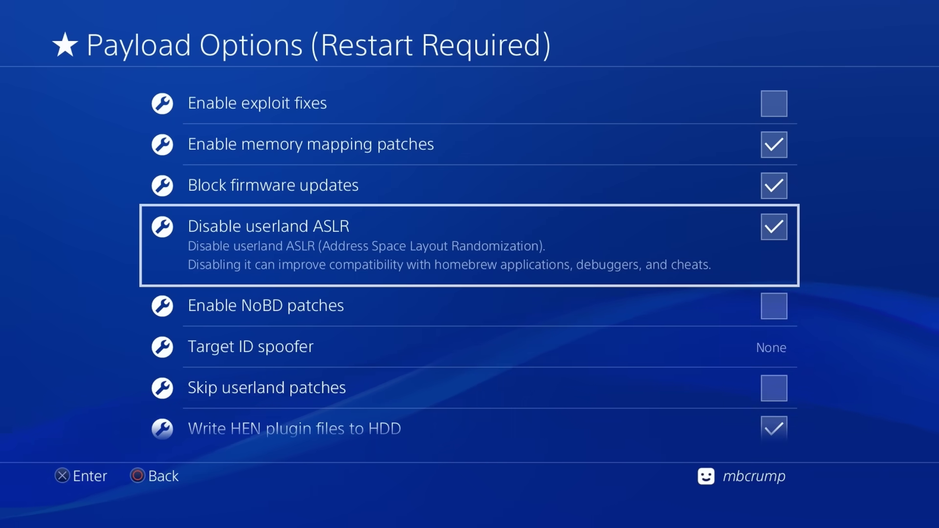
key(Down)
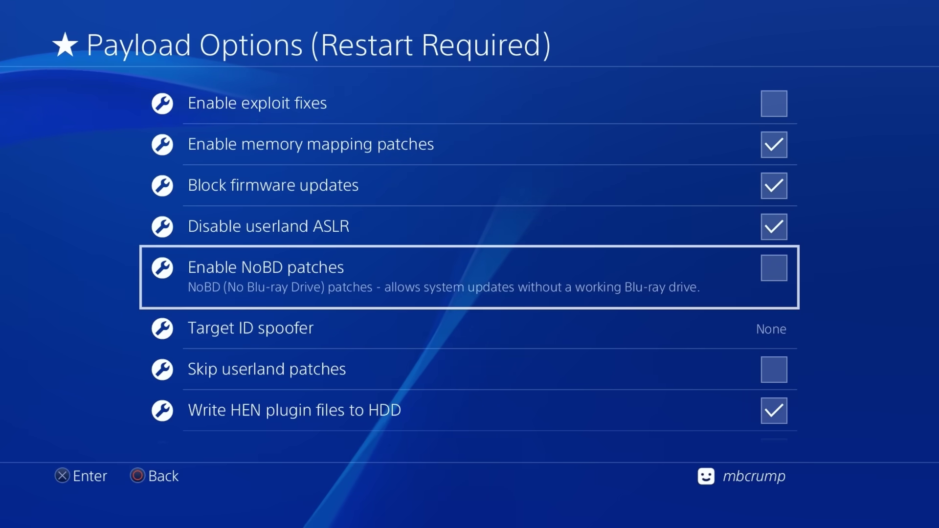
key(Down)
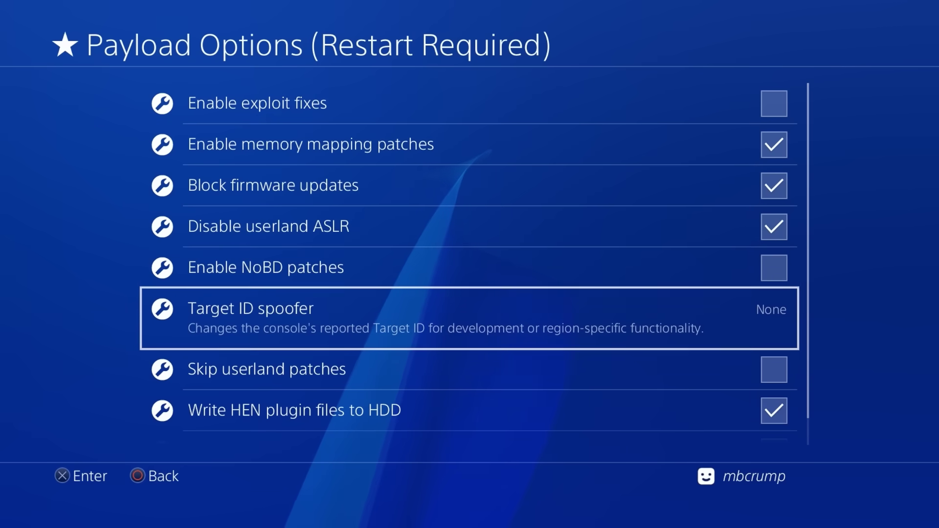
Step: Look through the Target ID spoofer regions and leave it set to None
key(Return)
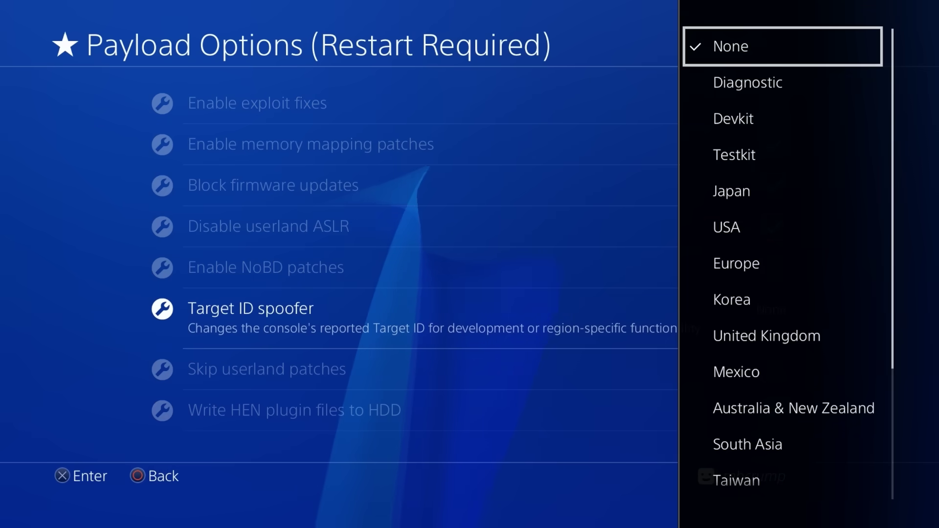
key(Down)
key(Down)
key(Down)
key(Down)
key(Down)
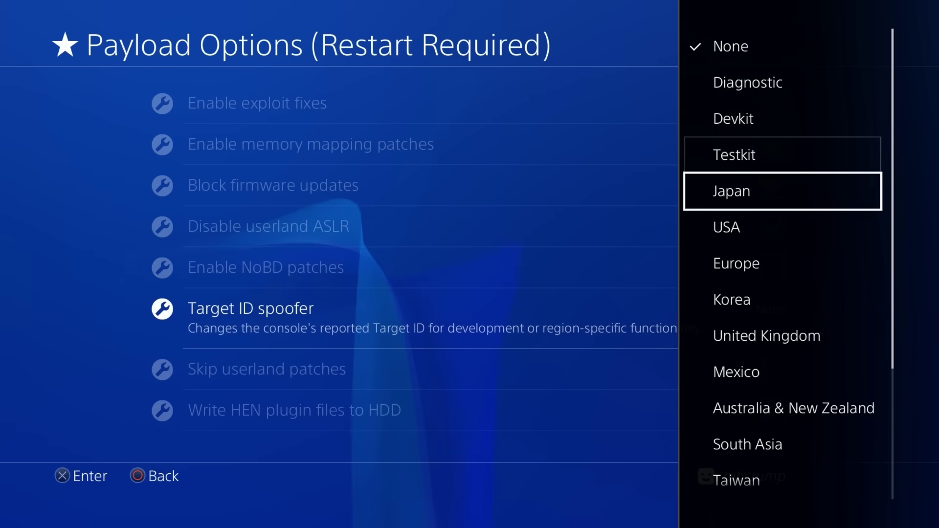
key(Down)
key(Down)
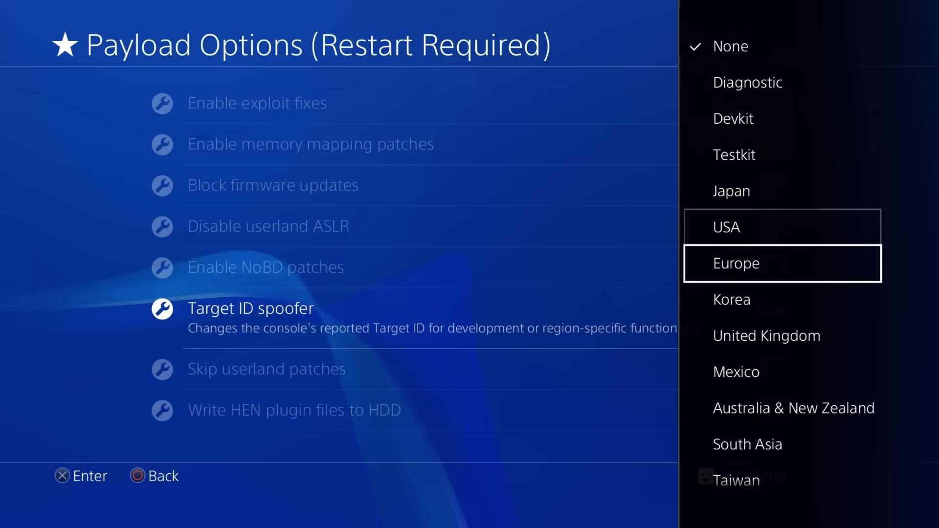
key(Down)
key(Down)
key(Down)
key(Down)
key(Down)
key(Down)
key(Down)
key(Down)
key(Down)
key(Down)
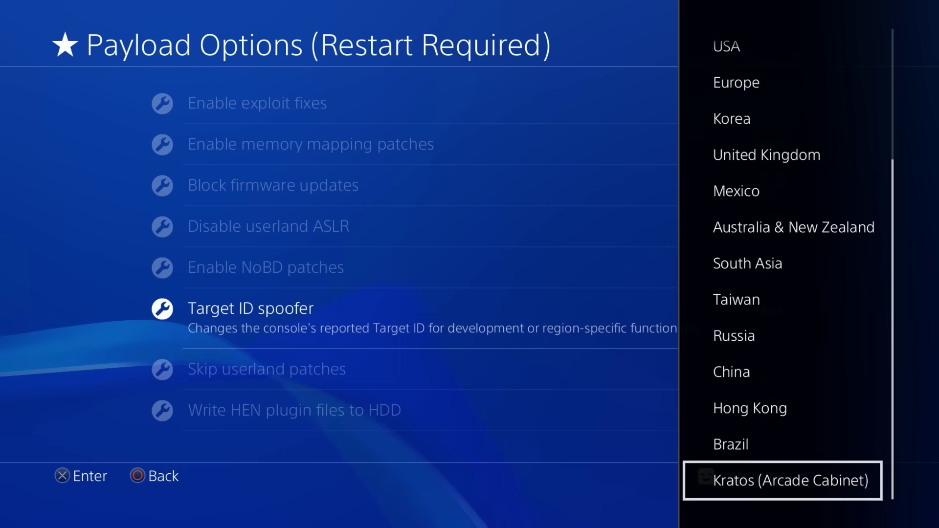
key(Up)
key(Up)
key(Up)
key(Up)
key(Up)
key(Up)
key(Up)
key(Up)
key(Escape)
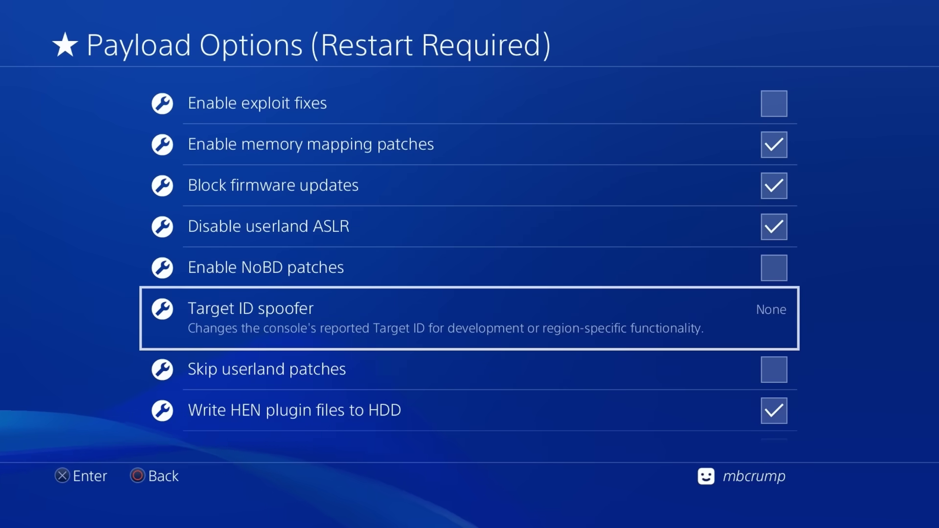
Step: Review Skip userland patches, Write HEN plugin files to HDD and Enable plugin system, then exit to home
key(Down)
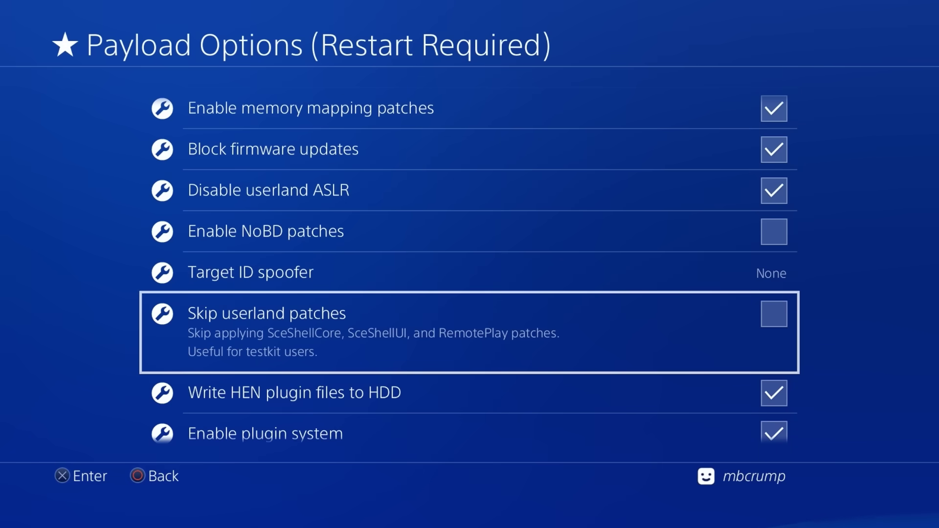
key(Down)
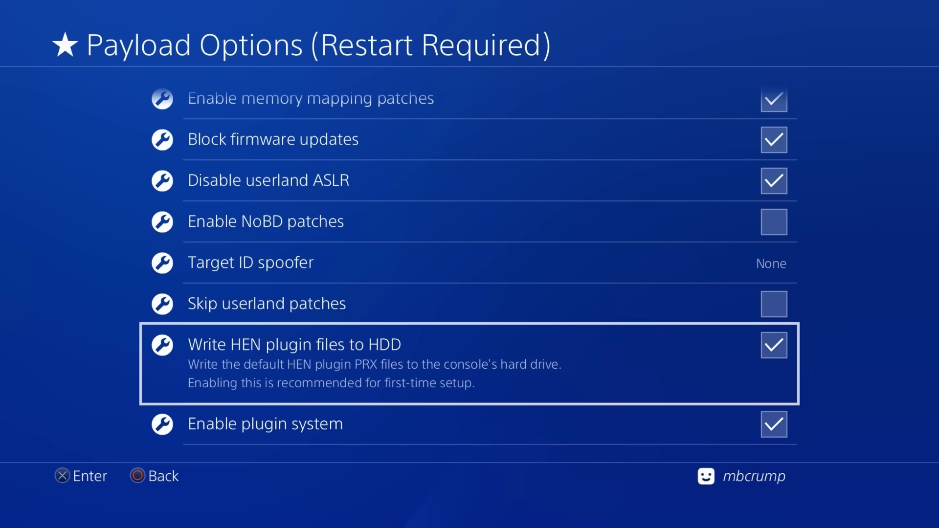
key(Down)
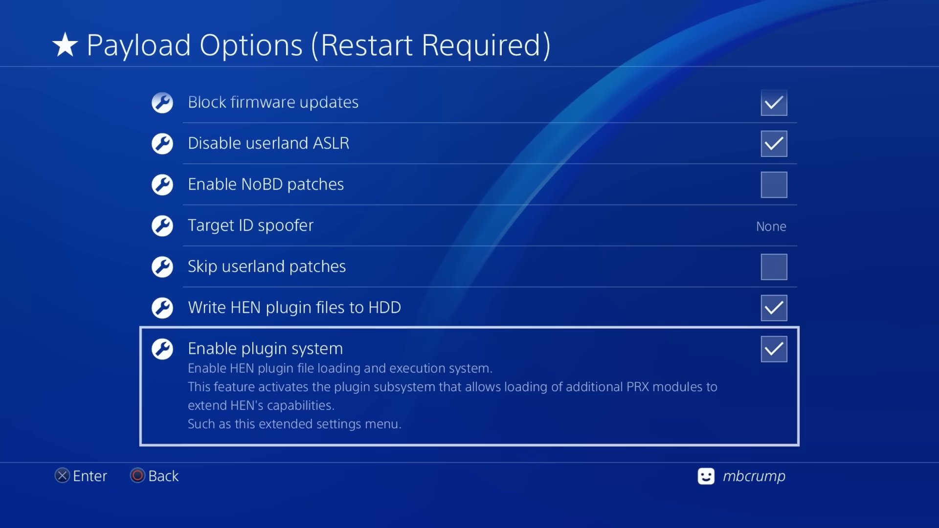
key(Up)
key(Up)
key(Up)
key(Up)
key(Up)
key(Up)
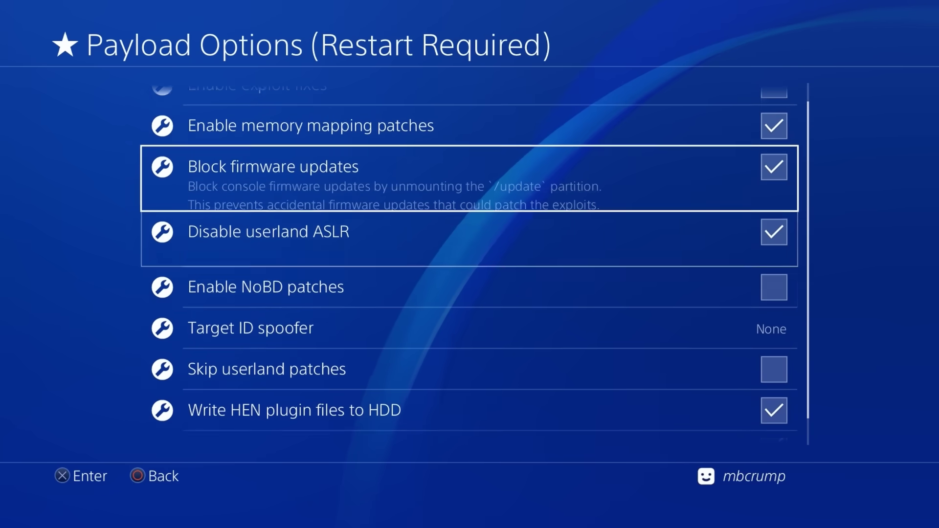
key(Up)
key(Up)
key(Escape)
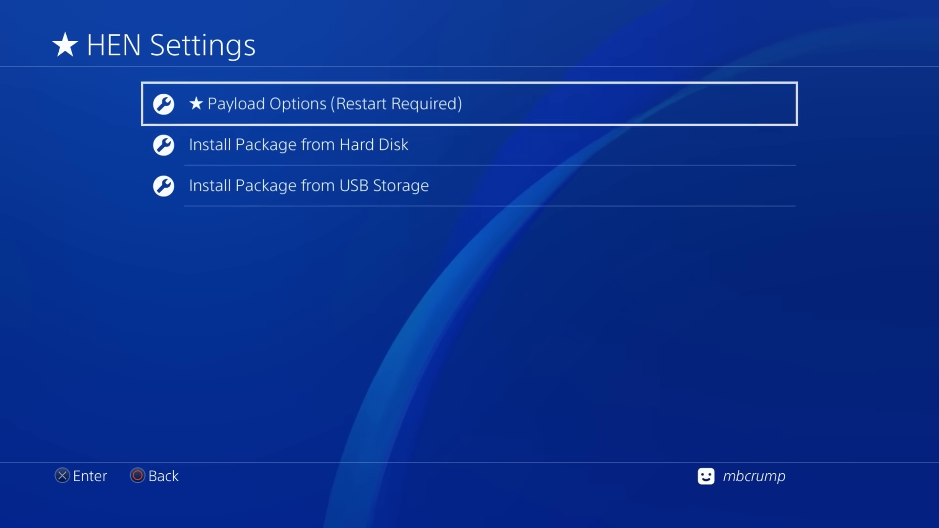
key(Escape)
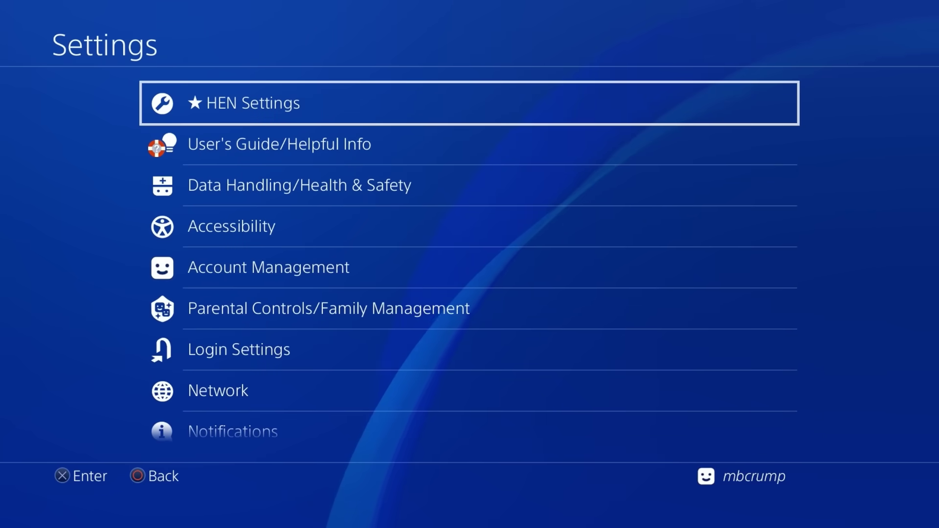
key(Escape)
Step: Launch PS4-Xplorer 2.0 with Root Access and open the data folder
key(Right)
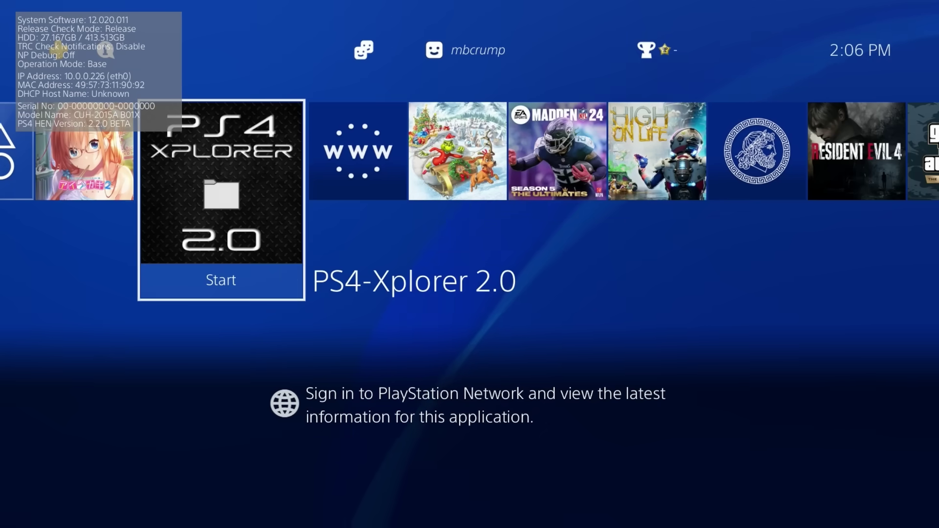
key(Return)
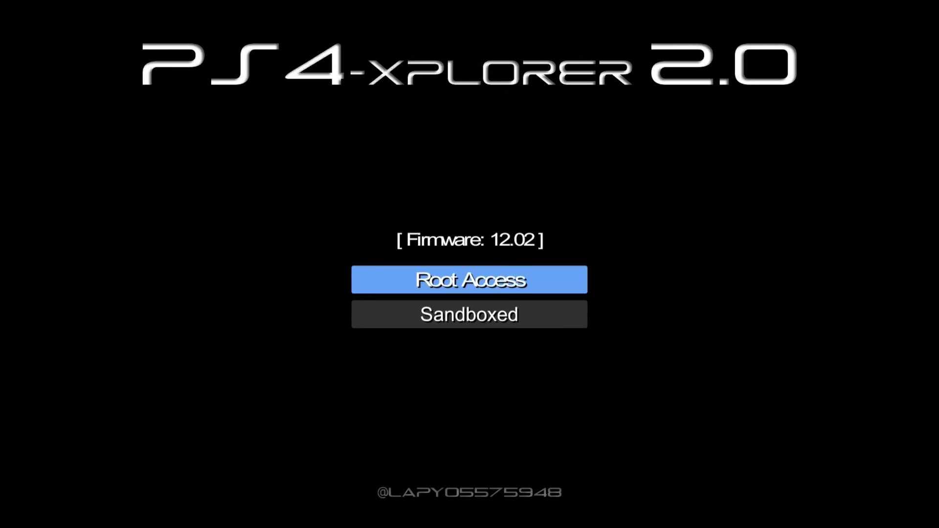
key(Return)
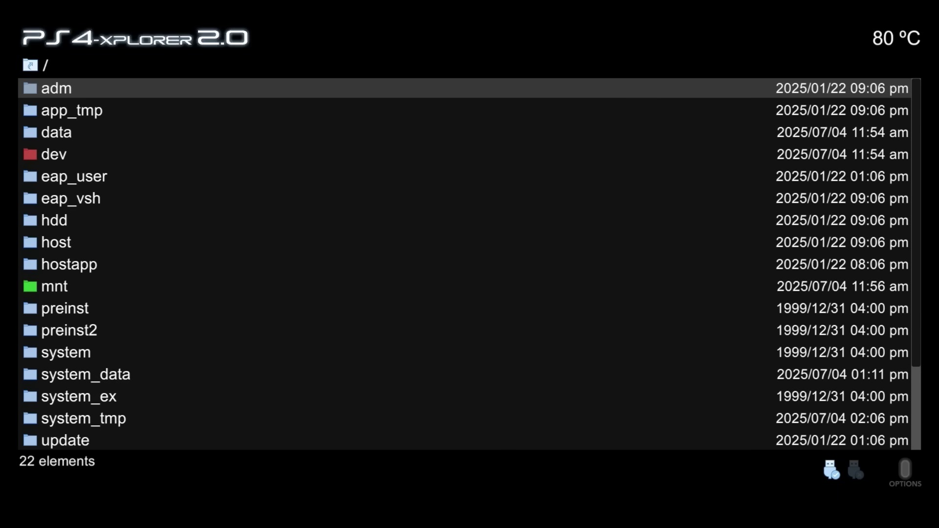
key(Down)
key(Down)
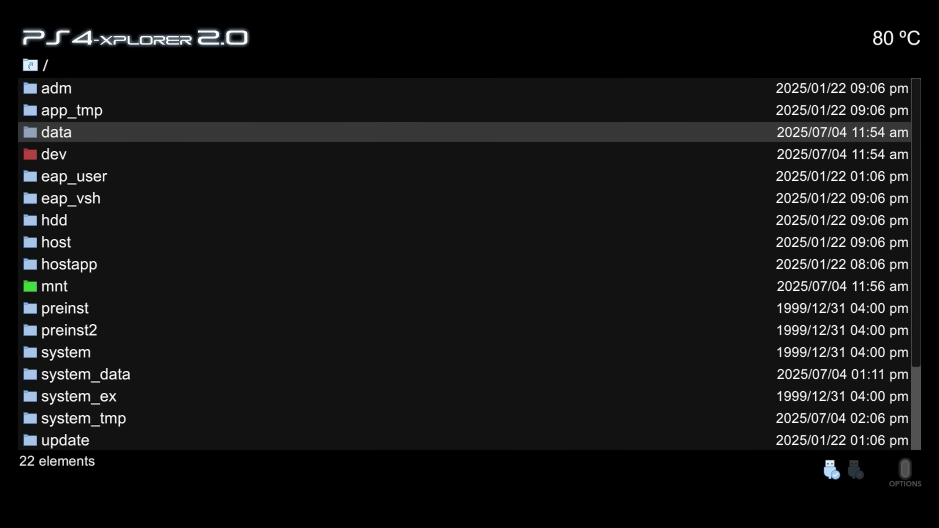
key(Down)
key(Up)
key(Return)
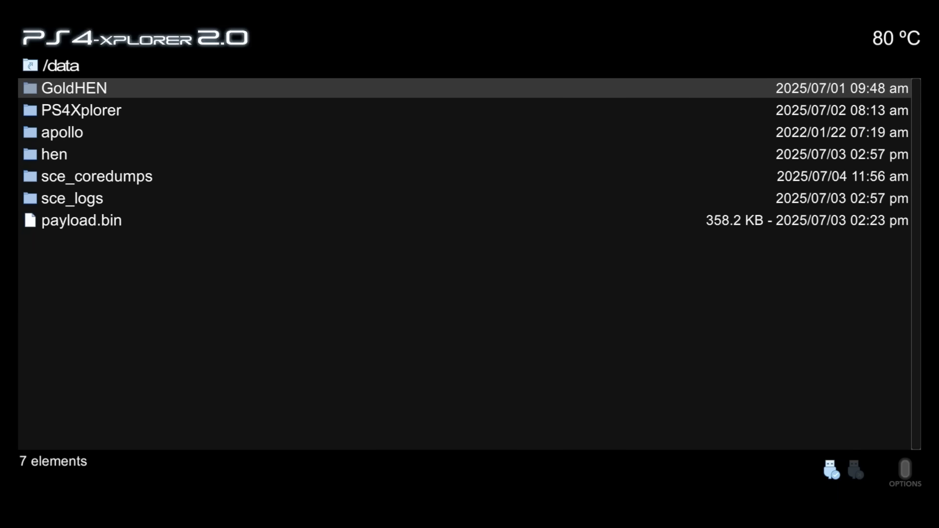
key(Down)
key(Down)
key(Down)
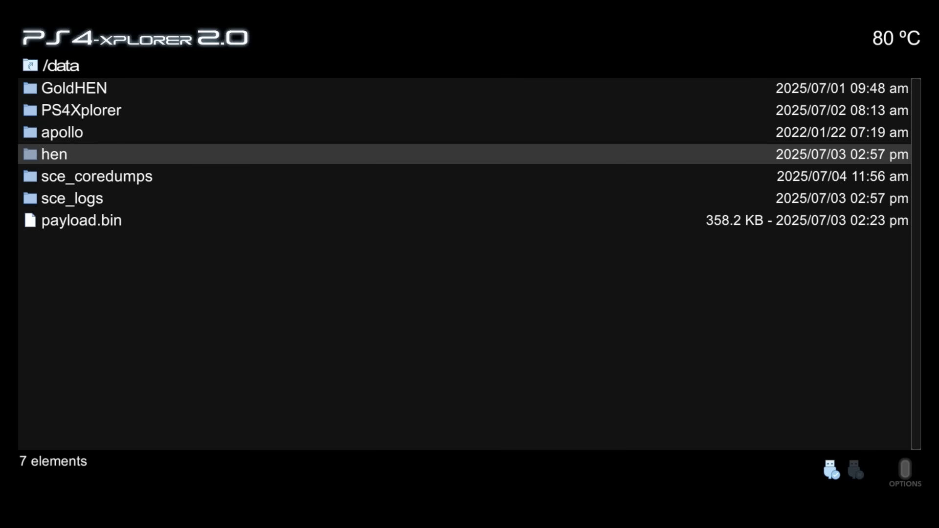
Step: Open the hen folder and browse its plugin .prx files back up to hen.ini
key(Return)
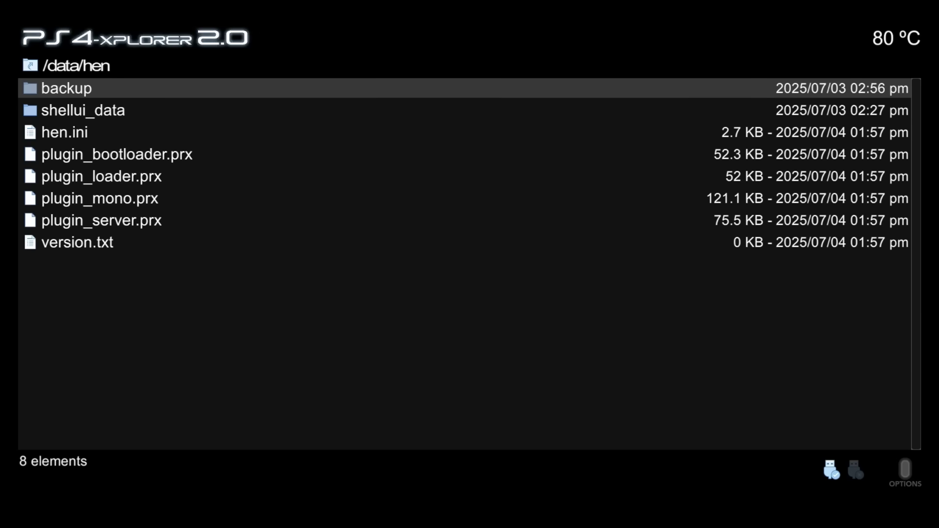
key(Down)
key(Down)
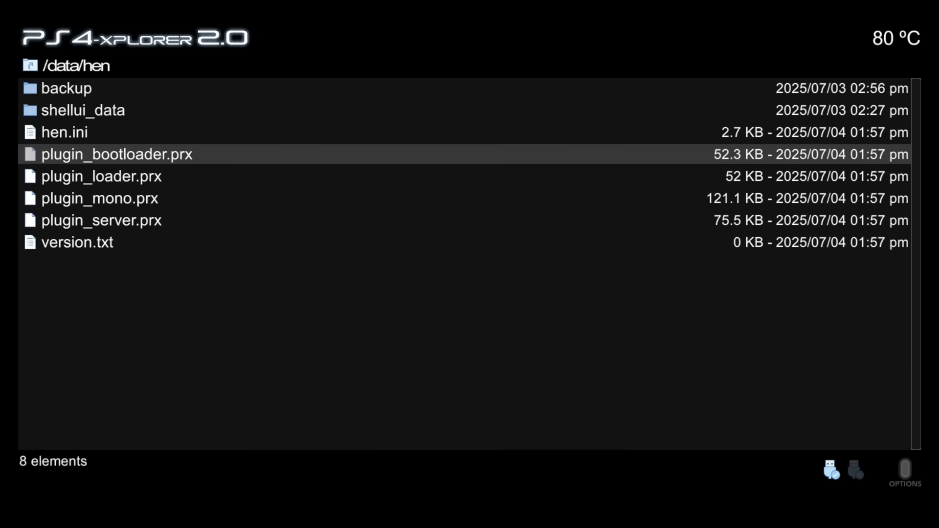
key(Down)
key(Down)
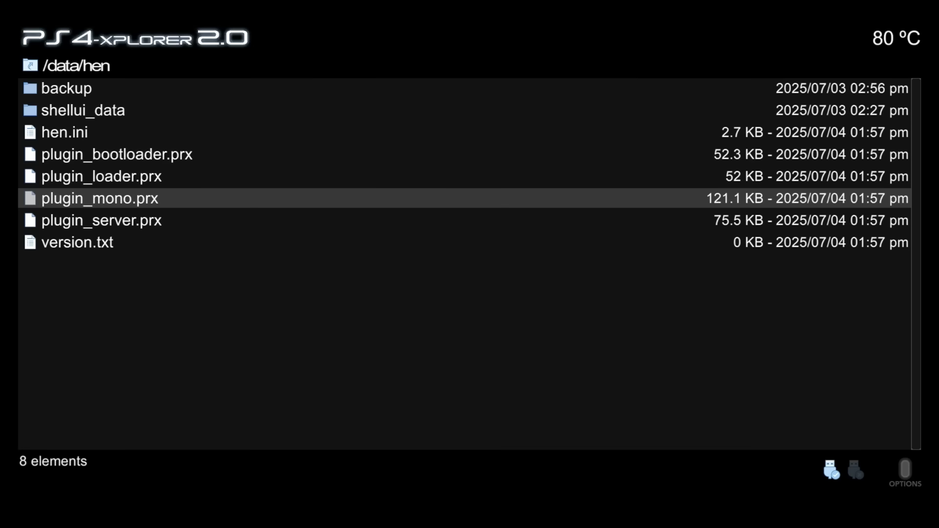
key(Down)
key(Up)
key(Up)
key(Up)
key(Down)
key(Down)
key(Down)
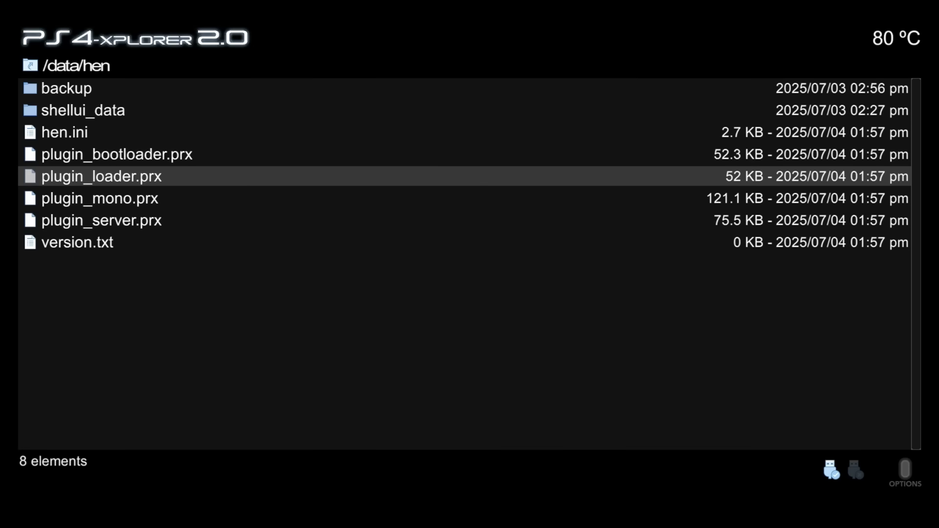
key(Up)
key(Up)
key(Up)
key(Up)
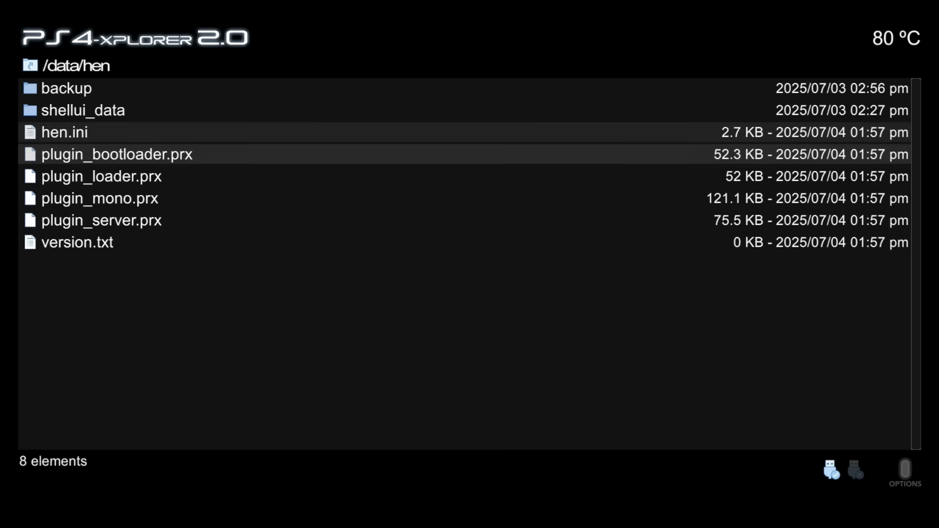
key(Down)
key(Down)
key(Down)
key(Down)
key(Up)
key(Up)
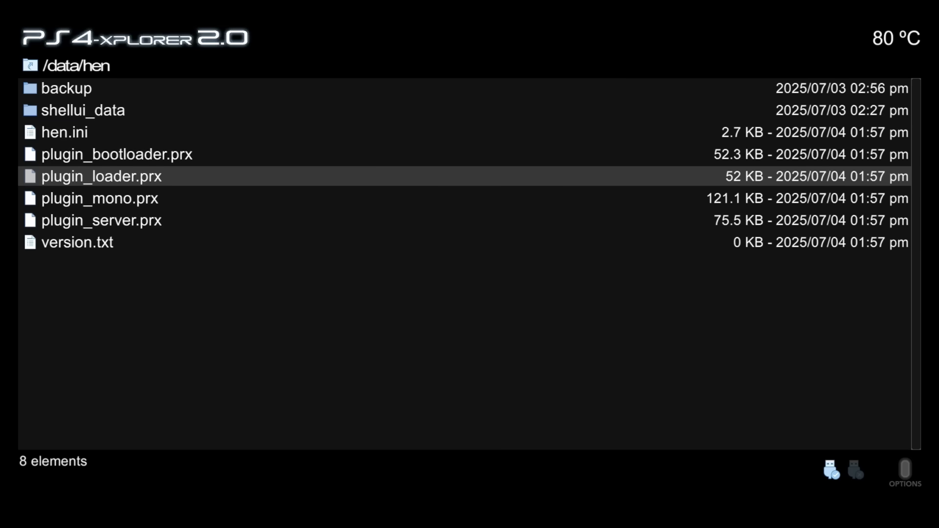
key(Up)
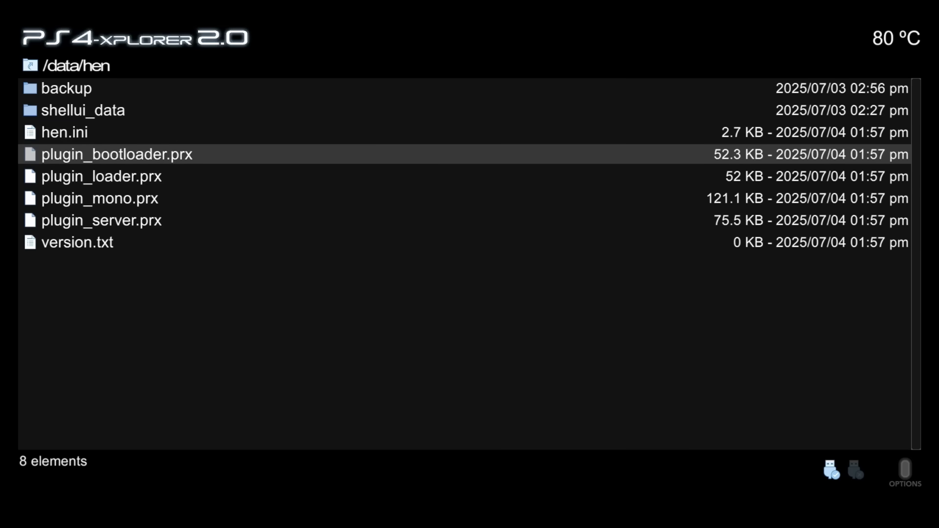
key(Up)
key(Return)
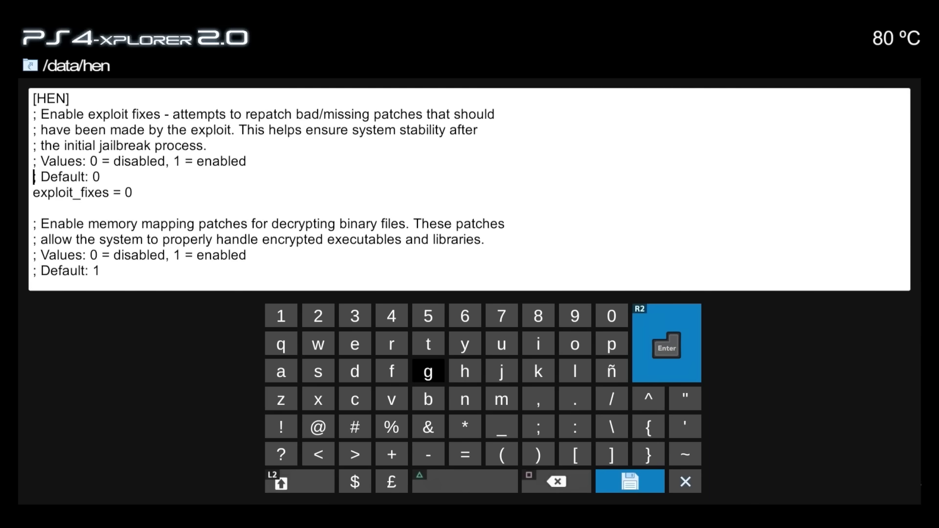
key(Down)
key(Down)
key(Down)
key(Down)
key(Down)
key(Down)
key(Down)
key(Down)
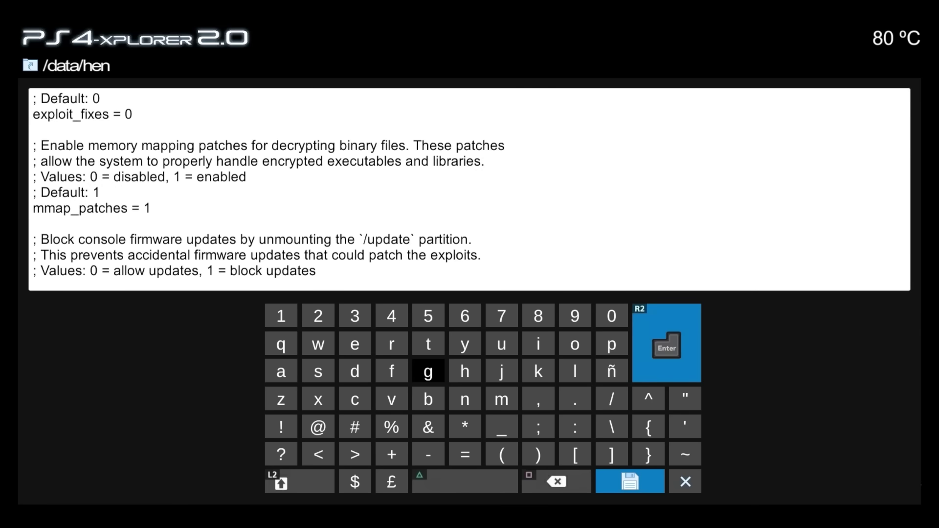
key(Down)
key(Down)
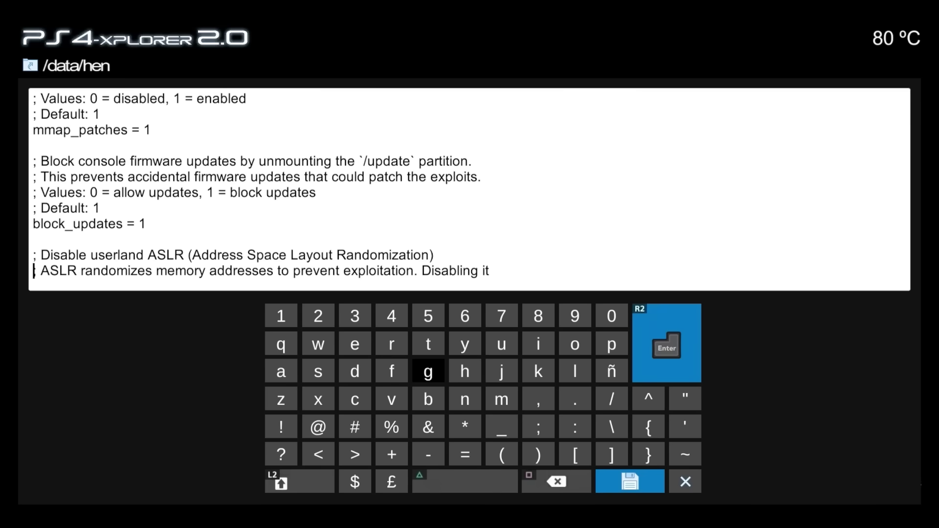
key(Down)
key(Down)
key(Down)
key(Down)
key(Down)
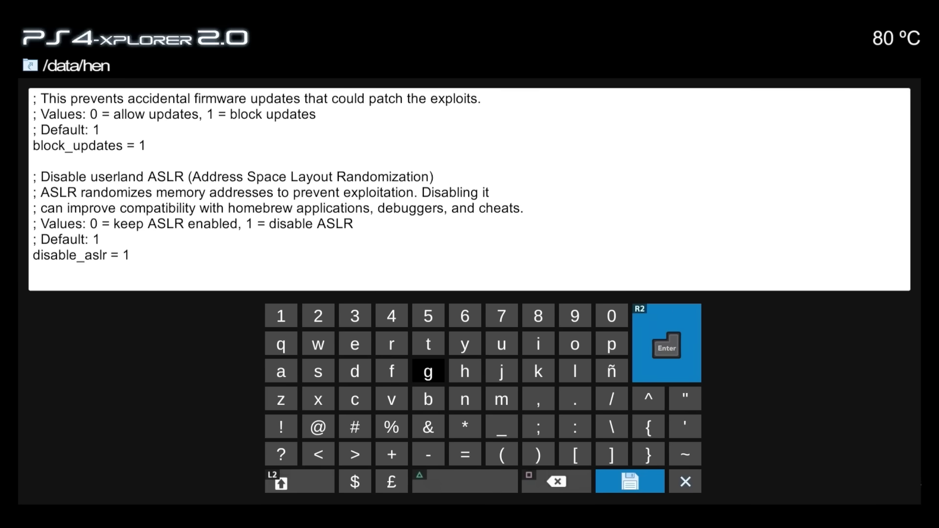
key(Down)
key(Down)
key(Down)
key(Down)
key(Down)
key(Down)
key(Down)
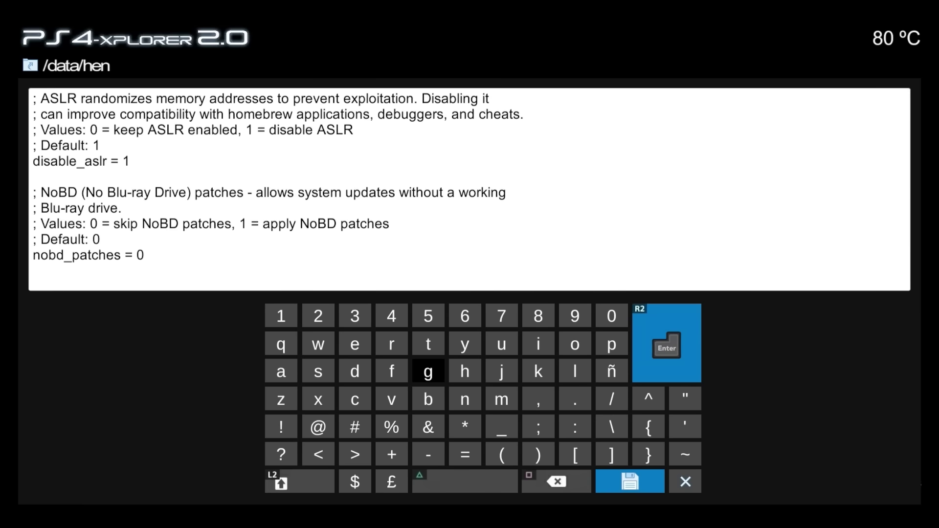
key(Down)
key(Down)
key(Down)
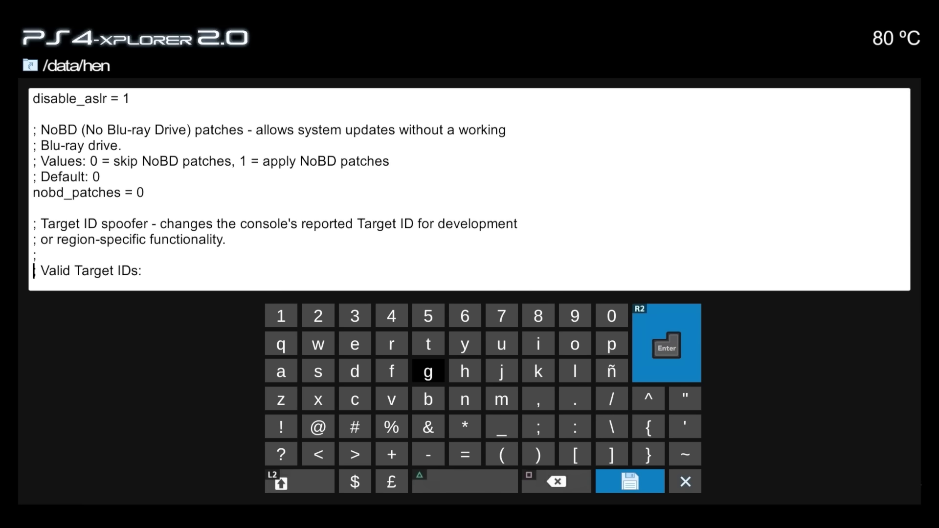
key(Down)
key(Down)
key(Down)
key(Down)
key(Down)
key(Down)
key(Down)
key(Down)
key(Down)
key(Down)
key(Down)
key(Down)
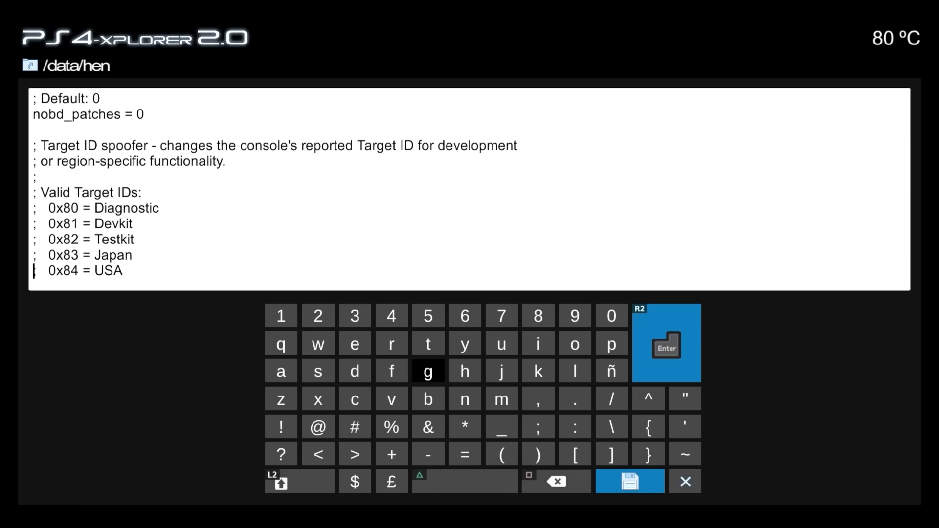
key(Down)
key(Down)
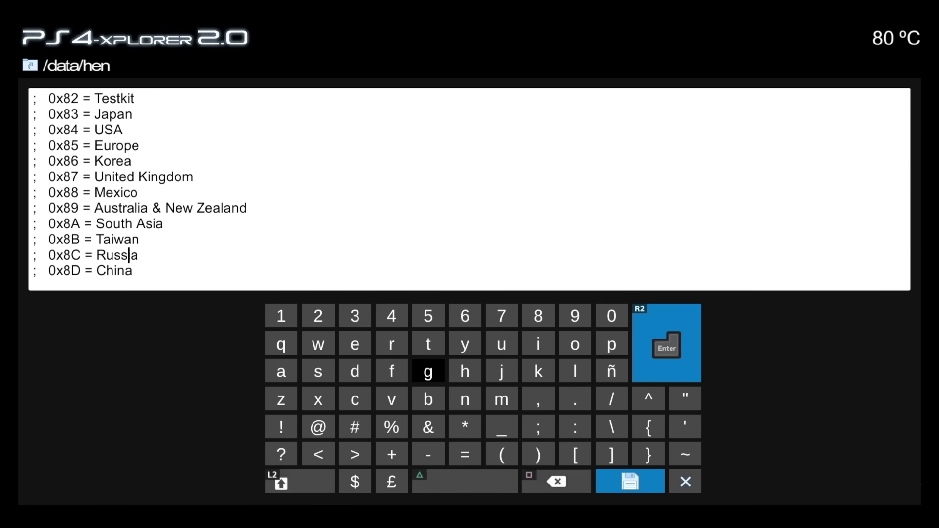
key(Down)
key(Down)
key(Down)
key(Down)
key(Down)
key(Down)
key(Down)
key(Down)
key(Down)
key(Down)
key(Down)
key(Down)
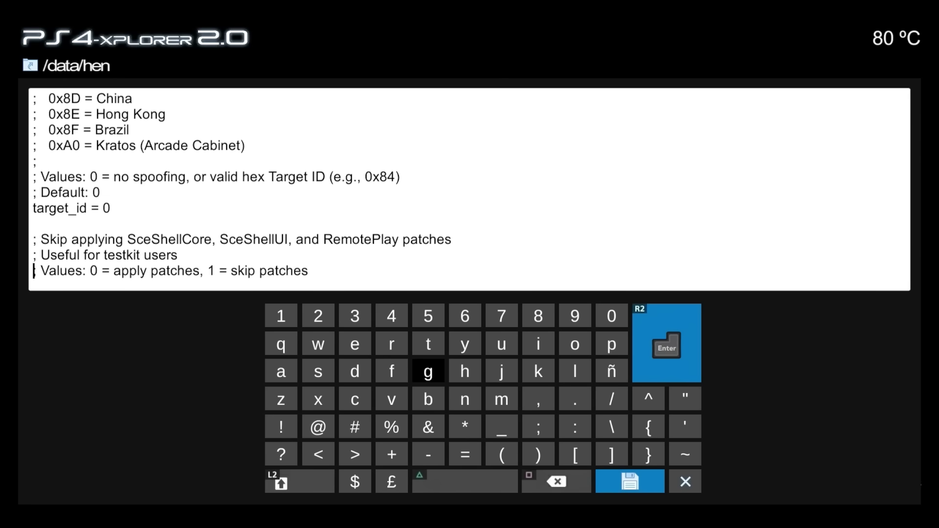
key(Down)
key(Down)
key(Down)
key(Down)
key(Down)
key(Down)
key(Down)
key(Down)
key(Down)
key(Down)
key(Down)
key(Down)
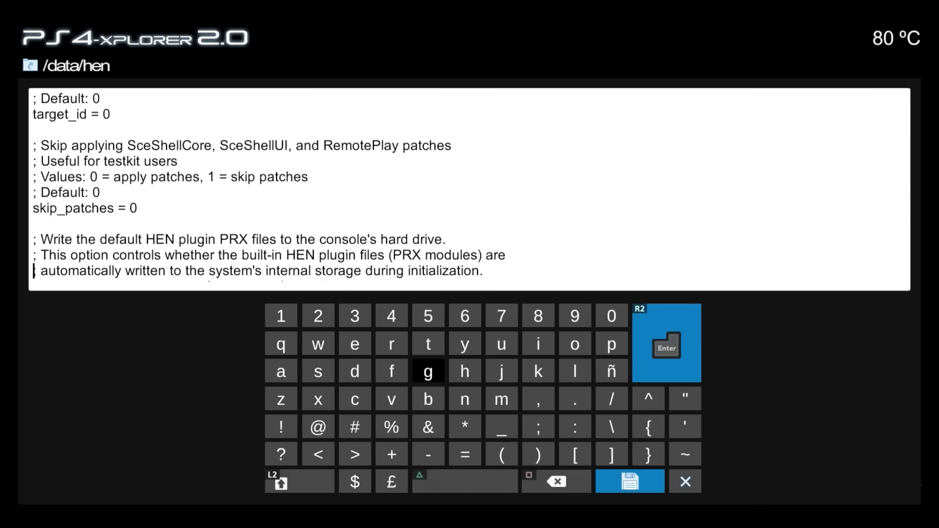
key(Down)
key(Down)
key(Down)
key(Down)
key(Down)
key(Down)
key(Down)
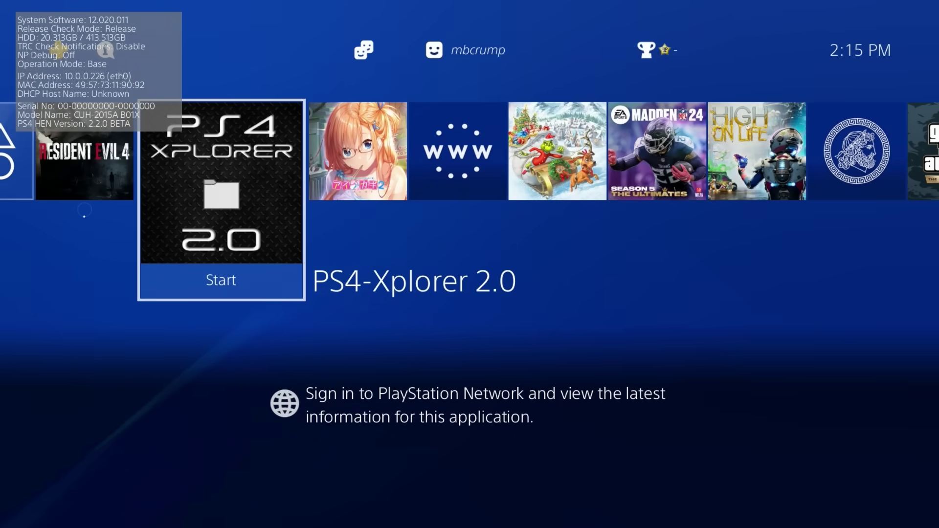
Step: Launch Resident Evil 4 and open its MAIN STORY menu
key(Left)
key(Return)
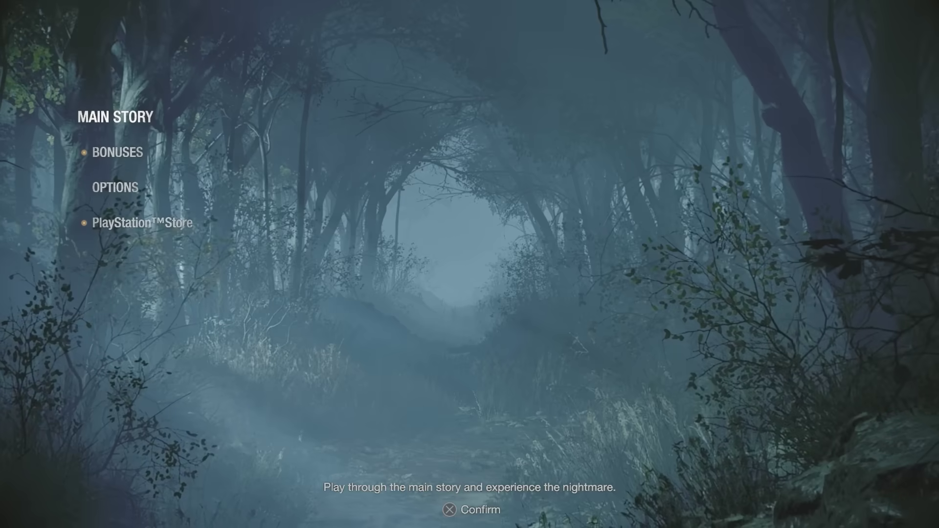
key(Down)
key(Up)
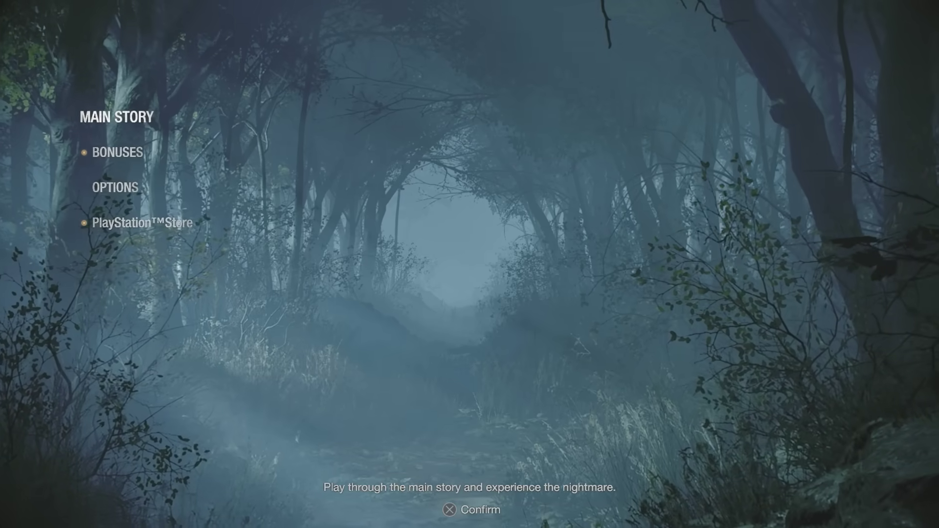
key(Return)
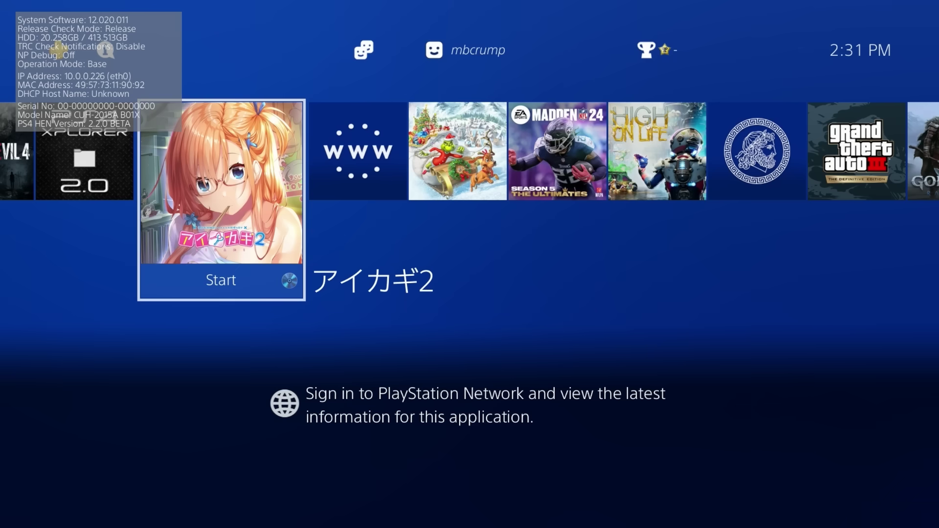
Step: Go to Settings > ★ HEN Settings > Install Package from Hard Disk to list PS4_ITEM00001_v1.07.pkg
key(Up)
key(Right)
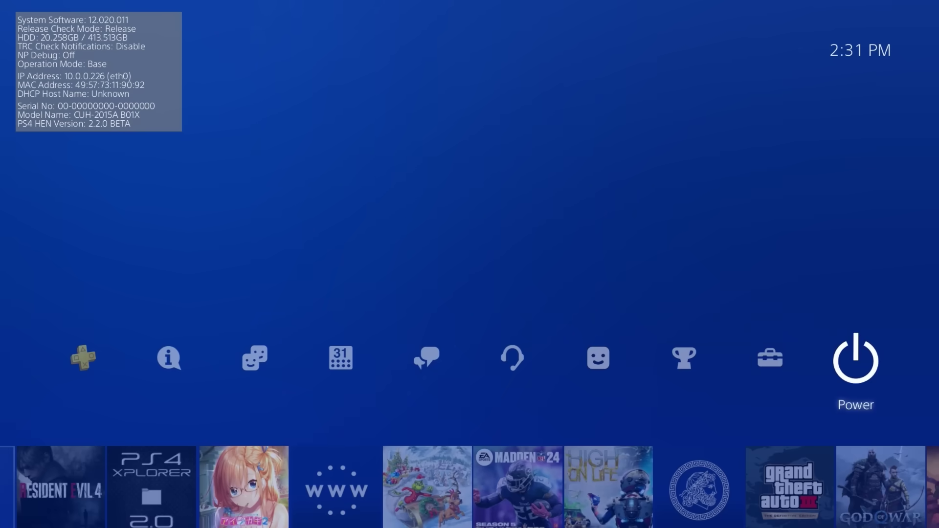
key(Left)
key(Return)
key(Down)
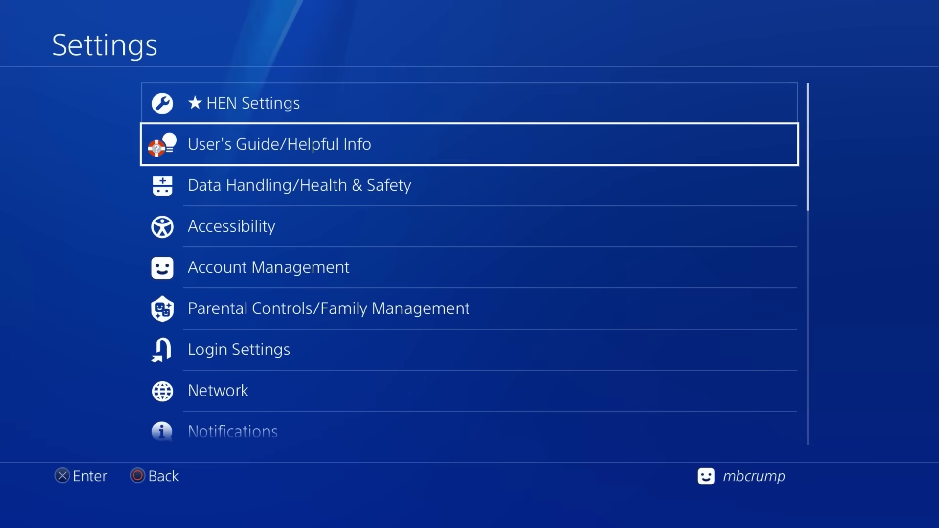
key(Up)
key(Return)
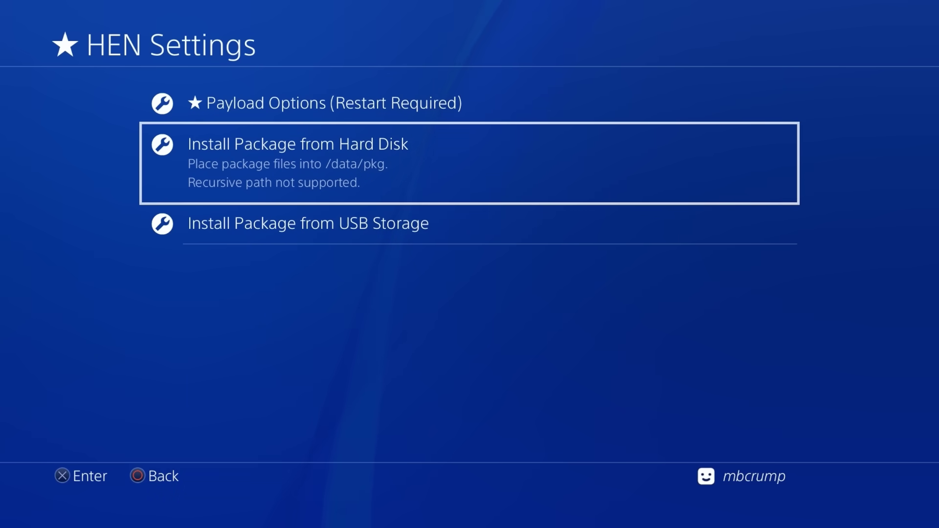
key(Return)
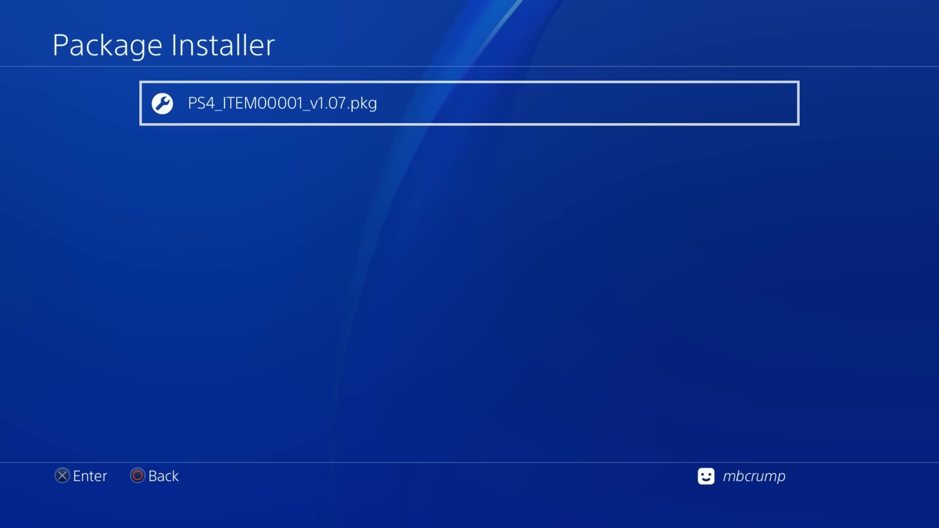
Step: Install PS4_ITEM00001_v1.07.pkg and start browsing installed titles in ItemzFlow
key(Return)
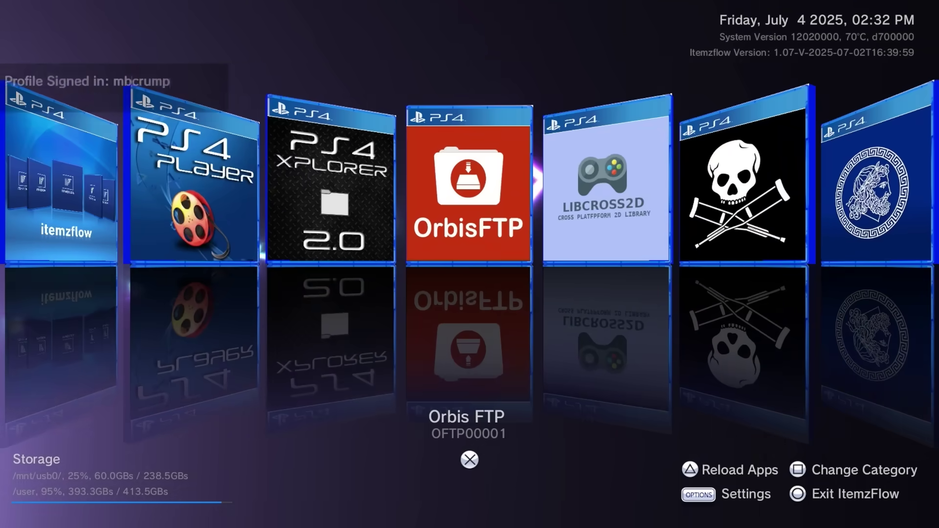
Step: Scroll ItemzFlow's carousel to アイカギ2 (CUSA19556) and choose Change App Name
key(Left)
key(Left)
key(Left)
key(Left)
key(Left)
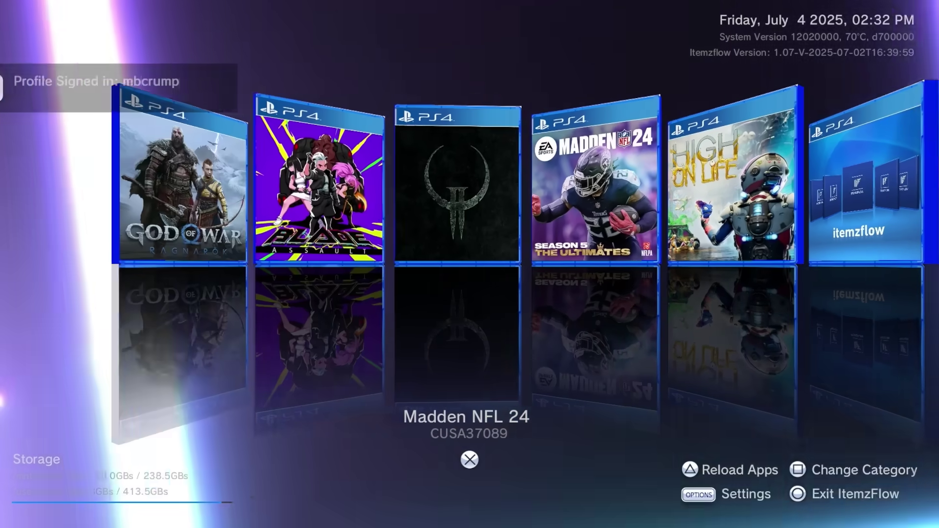
key(Left)
key(Left)
key(Left)
key(Left)
key(Left)
key(Left)
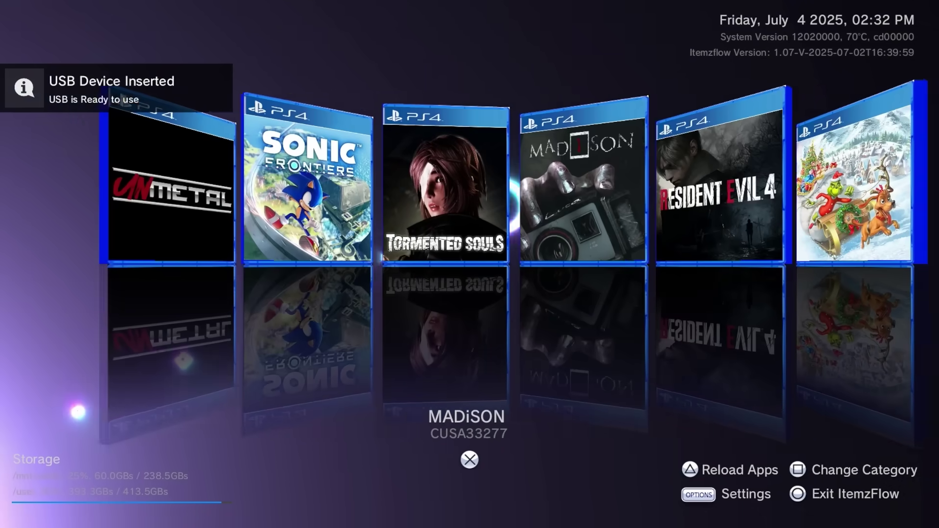
key(Left)
key(Left)
key(Left)
key(Left)
key(Left)
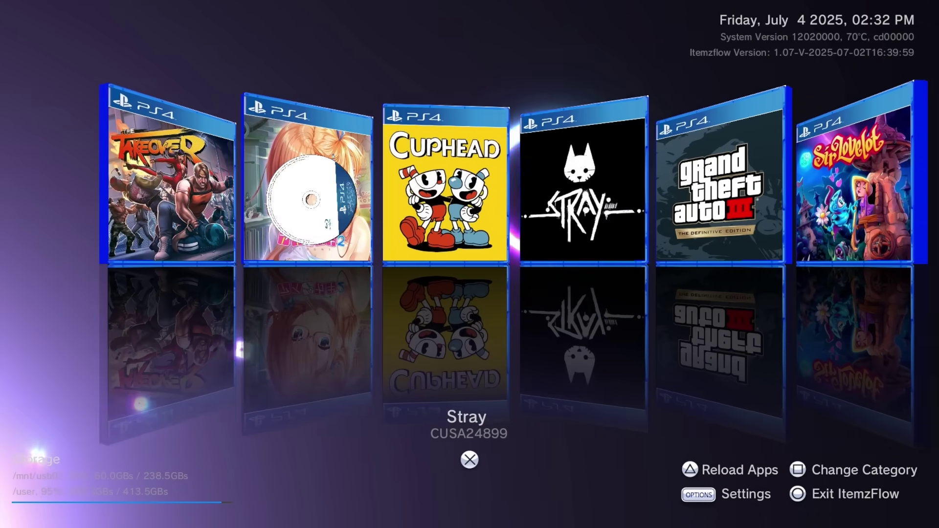
key(Left)
key(Return)
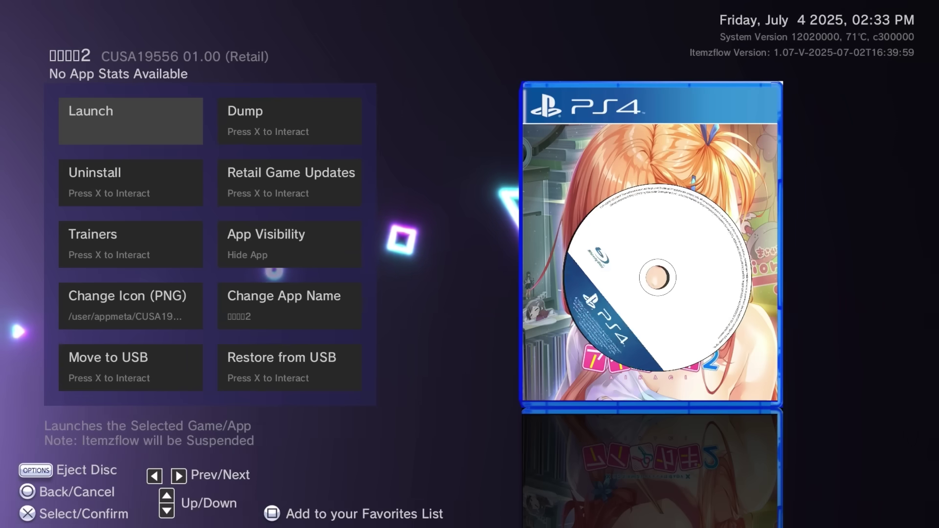
key(Down)
key(Down)
key(Down)
key(Right)
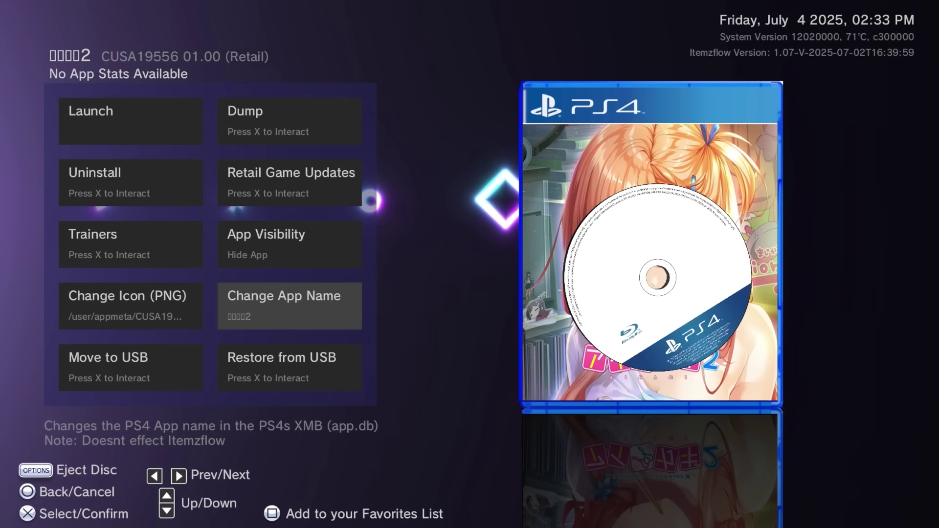
key(Return)
key(Return)
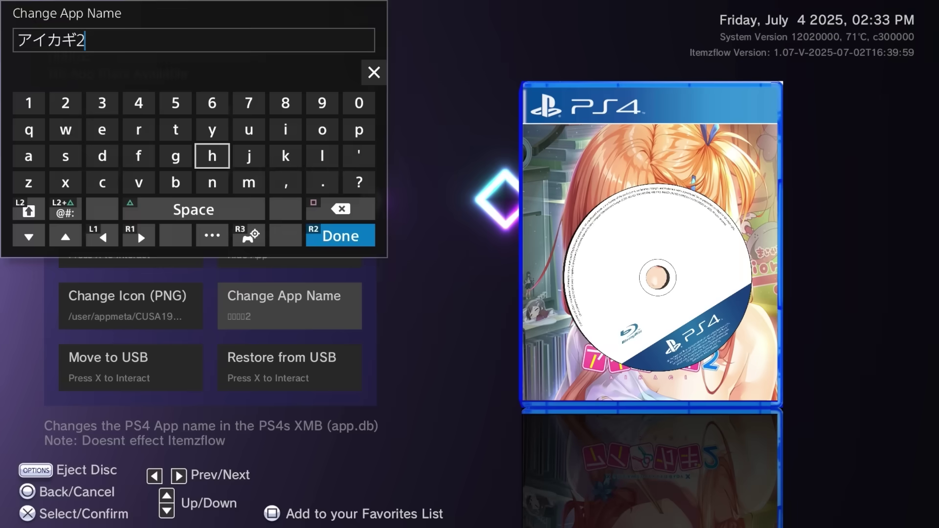
Step: Enter 'Start Jailbreak' as CUSA19556's new app name on the keyboard and confirm
key(Left)
key(Left)
key(Left)
key(Left)
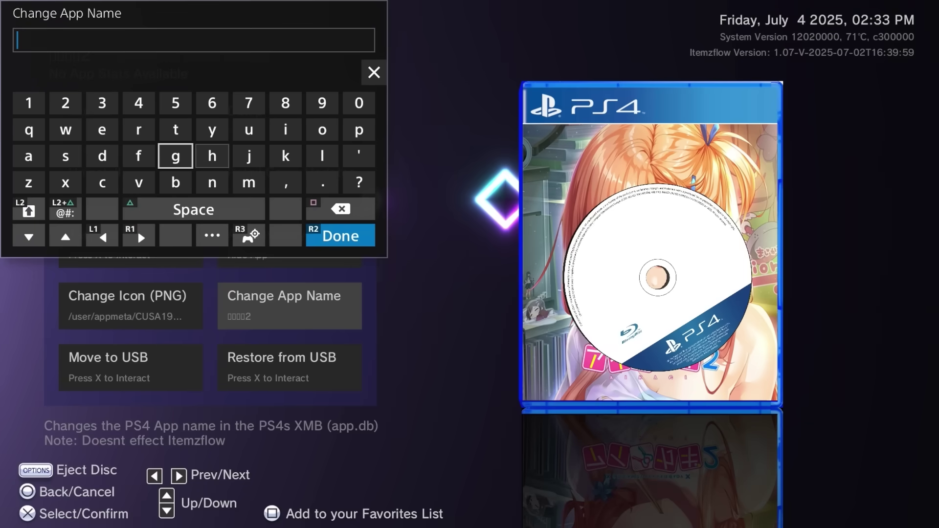
key(Left)
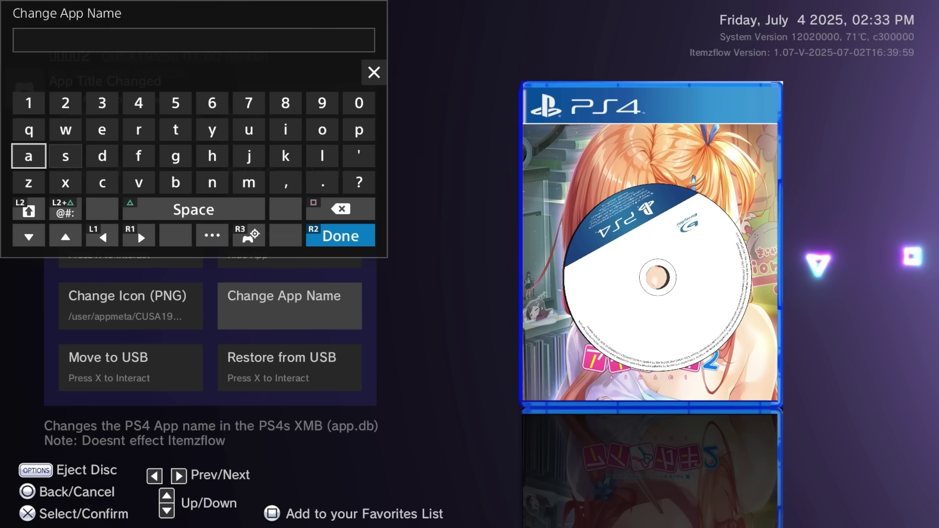
key(Down)
key(shift)
key(Up)
key(Right)
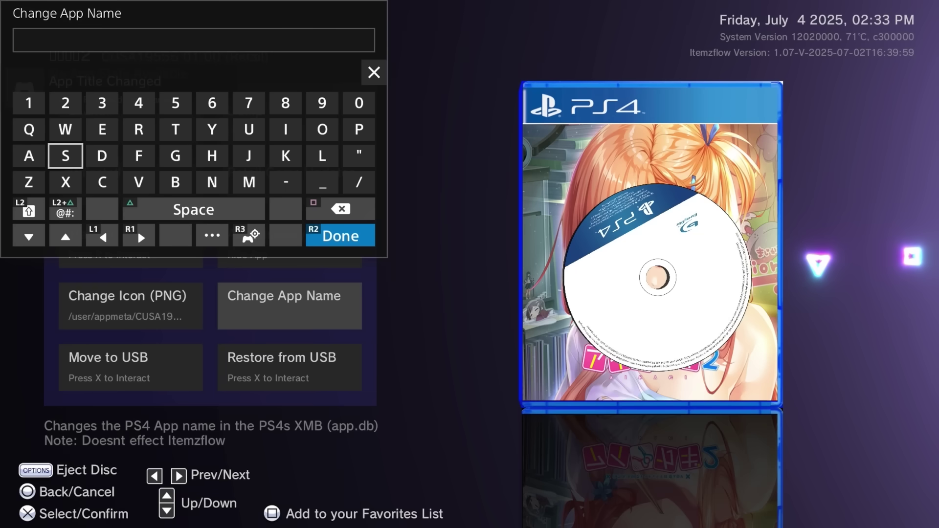
text(Start Jailbreak)
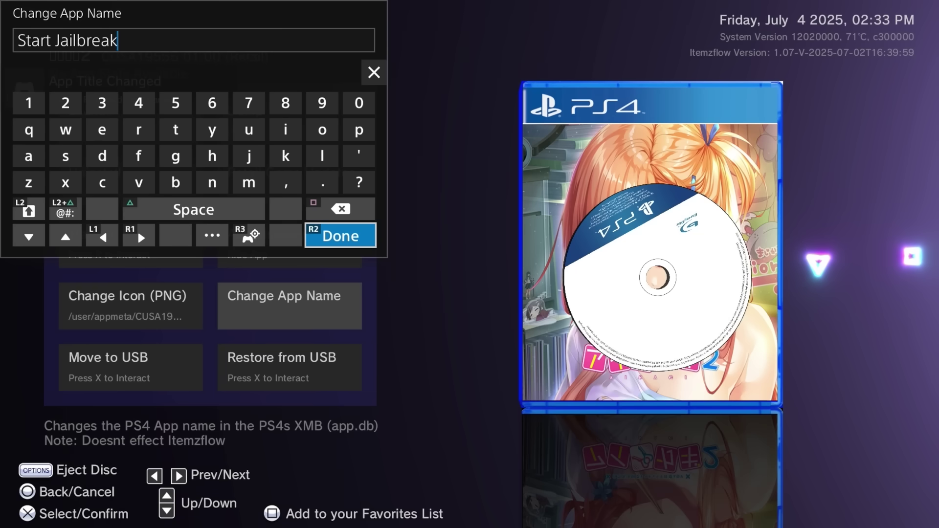
key(Return)
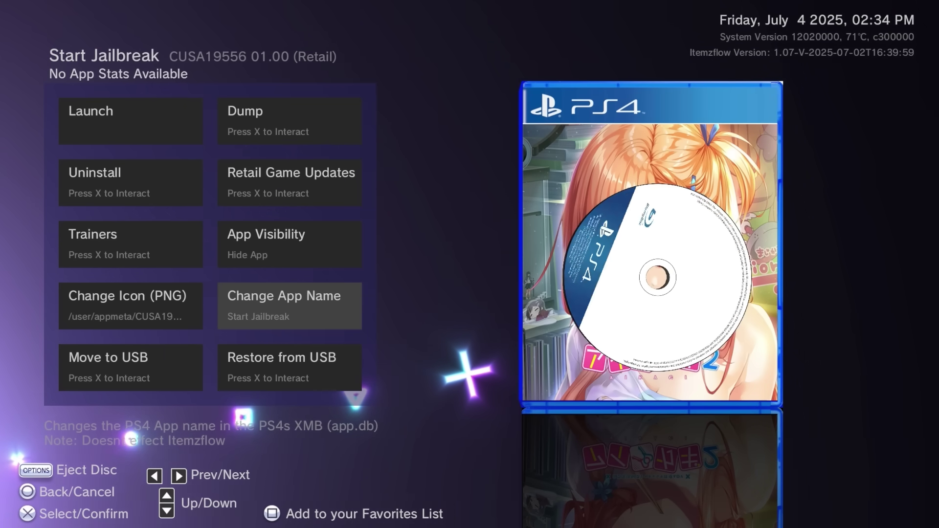
Step: Restart the PS4 via Quick Menu Power options, then launch the renamed Start Jailbreak tile
key(super)
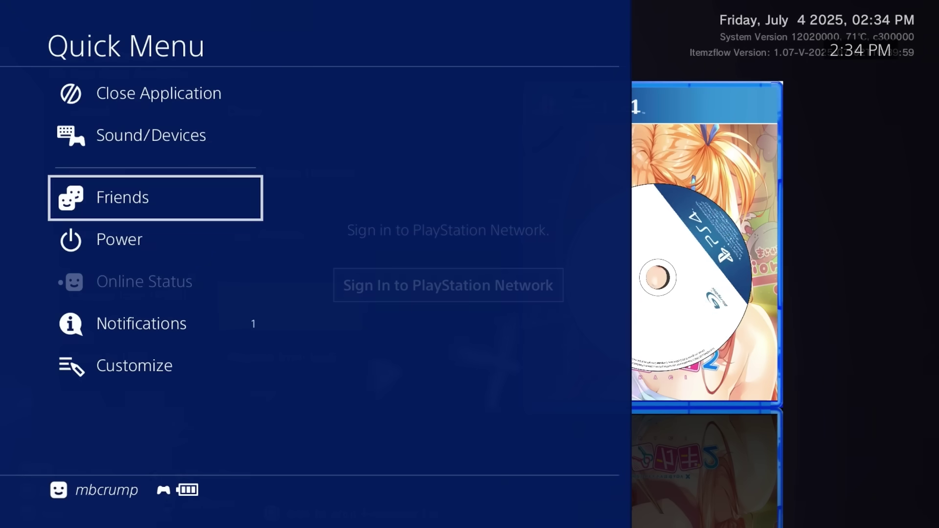
key(Down)
key(Right)
key(Down)
key(Down)
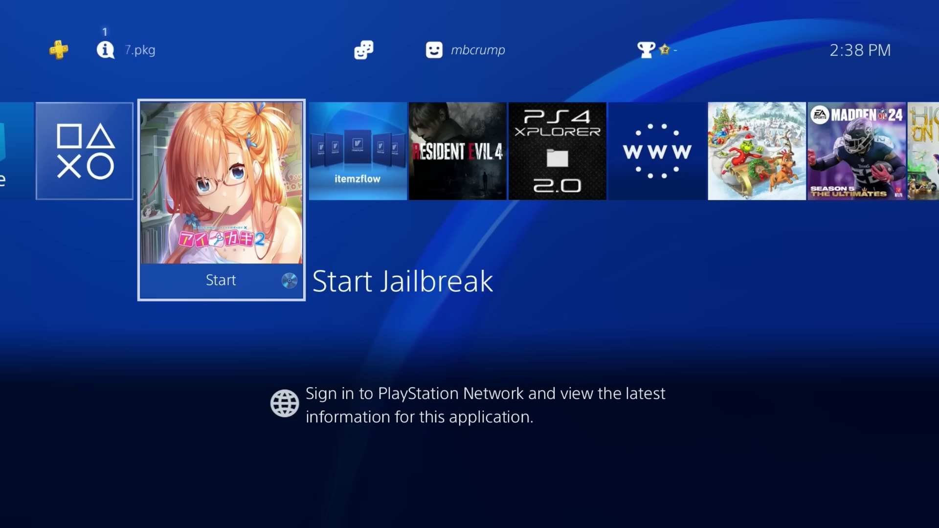
key(Return)
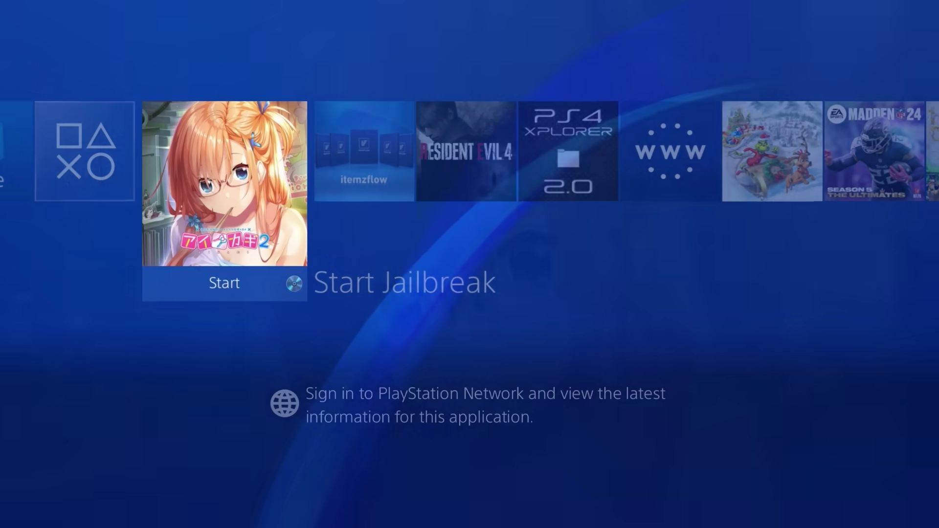